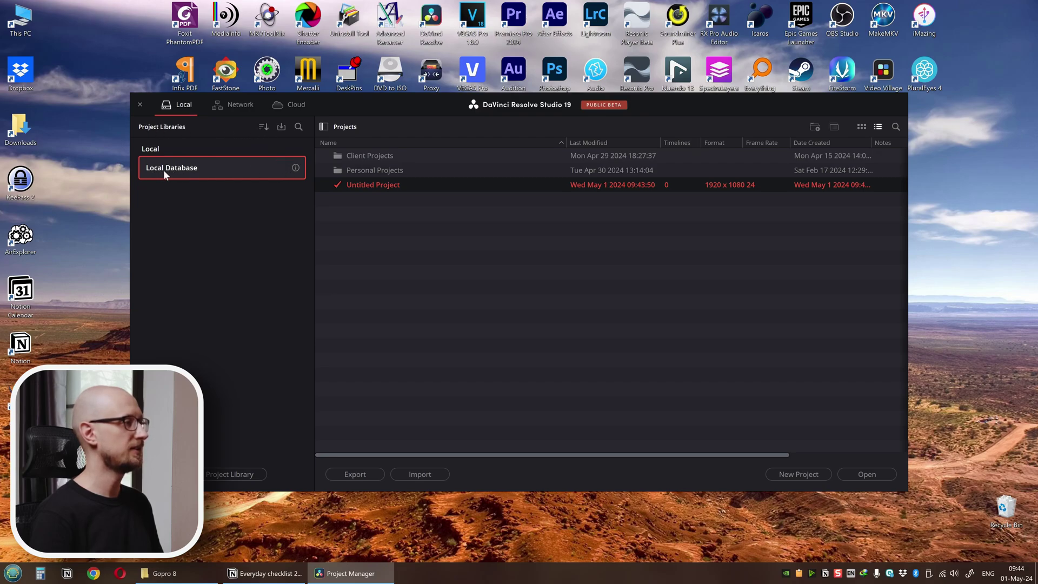
# Open the Backup Project Library dialog for the Local Database library.
pyautogui.click(295, 167)
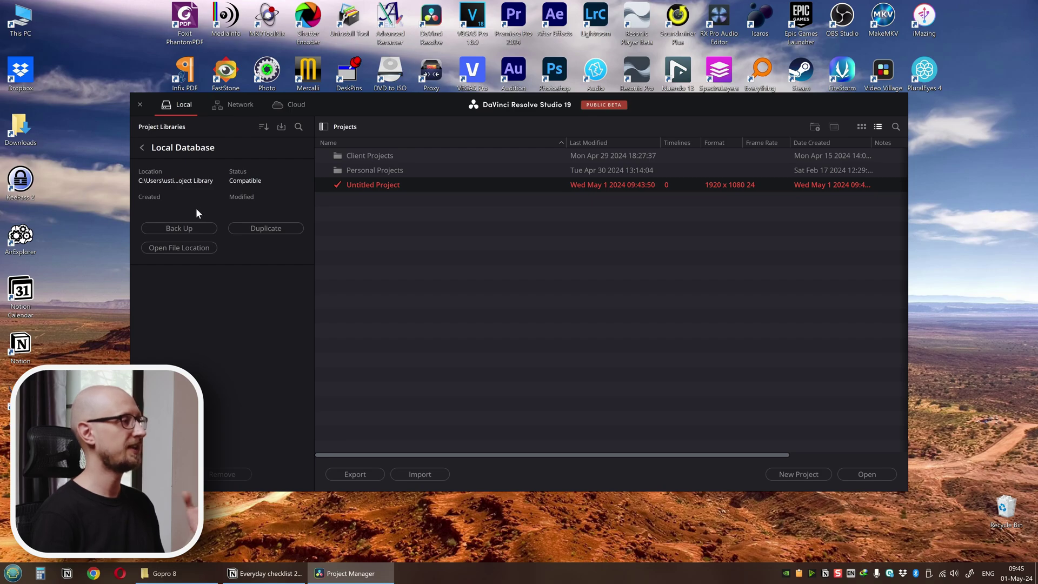
# Save the Local Database backup as 2024-05-01.diskdb and return to the project library.
pyautogui.click(183, 224)
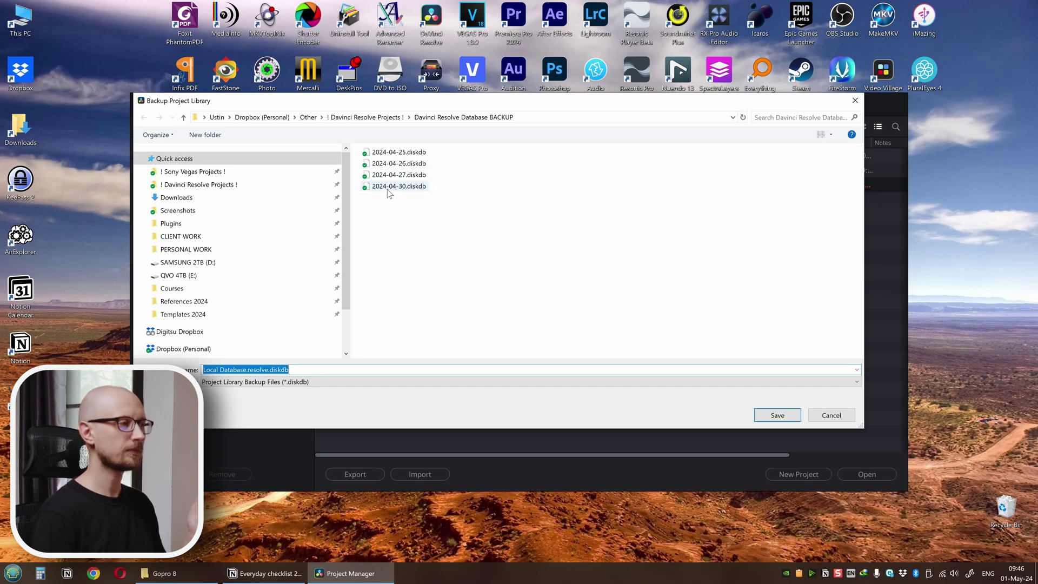
pyautogui.moveTo(398, 187)
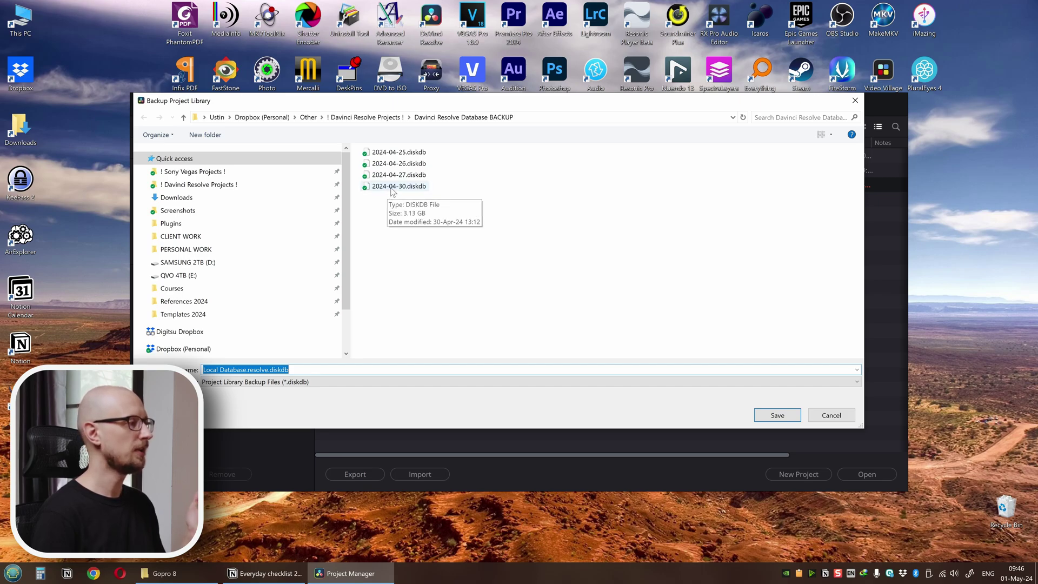
pyautogui.click(393, 187)
pyautogui.click(228, 370)
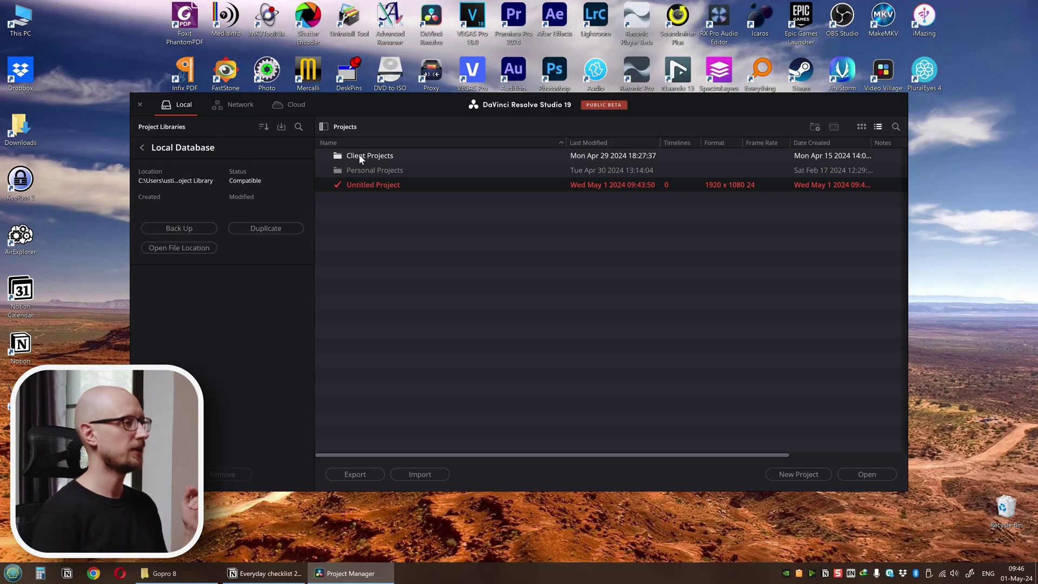
pyautogui.click(359, 154)
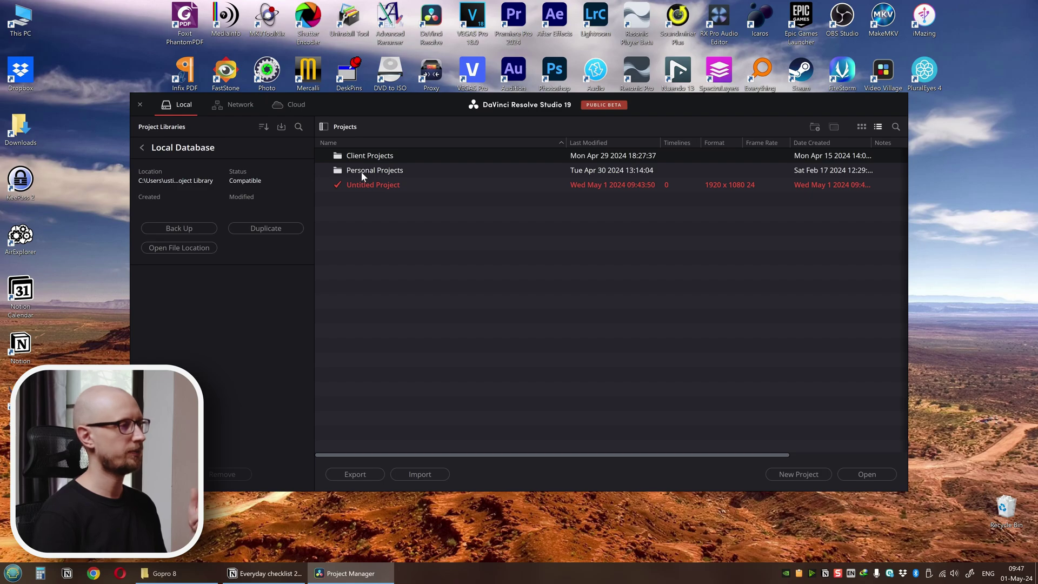
# Open Personal Projects and check the contents of the 000 Archive folder.
pyautogui.doubleClick(361, 171)
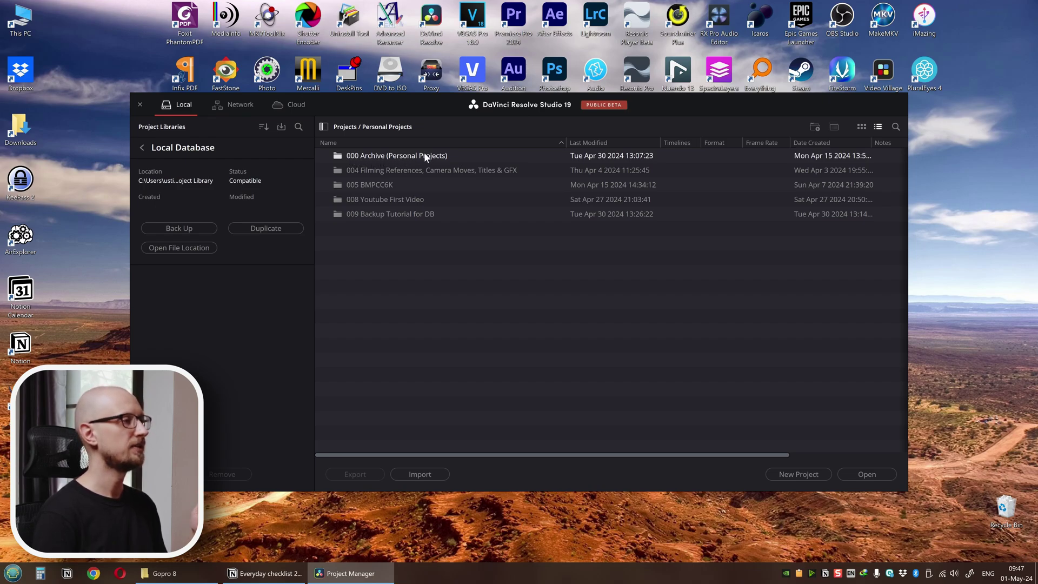
pyautogui.click(361, 155)
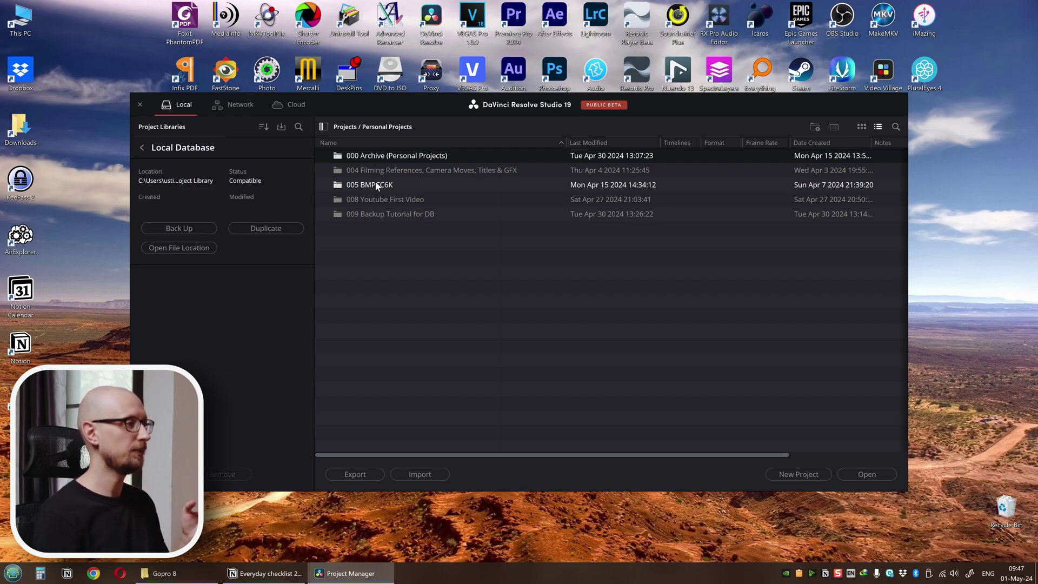
pyautogui.doubleClick(367, 155)
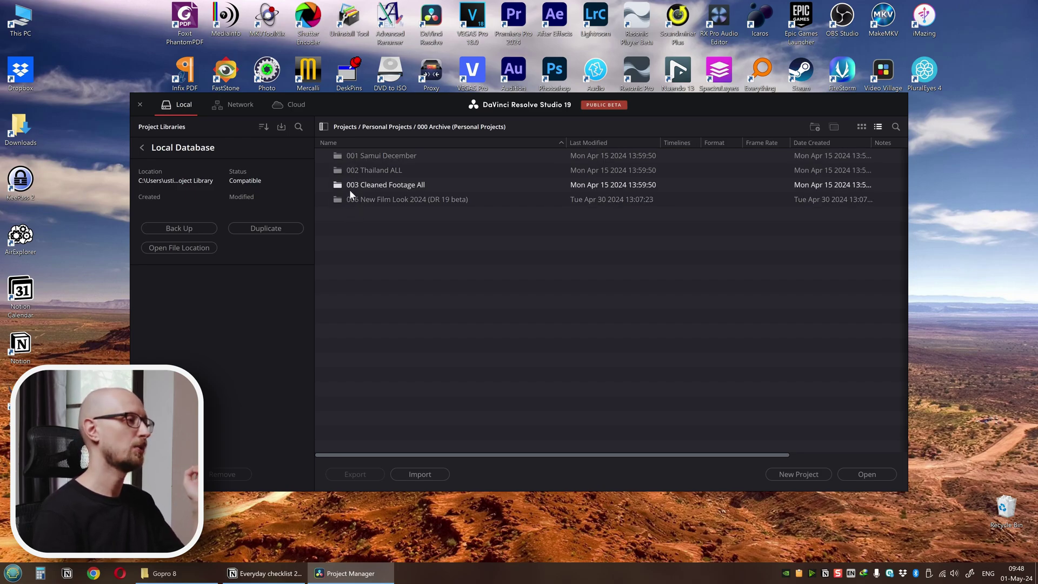
pyautogui.click(400, 128)
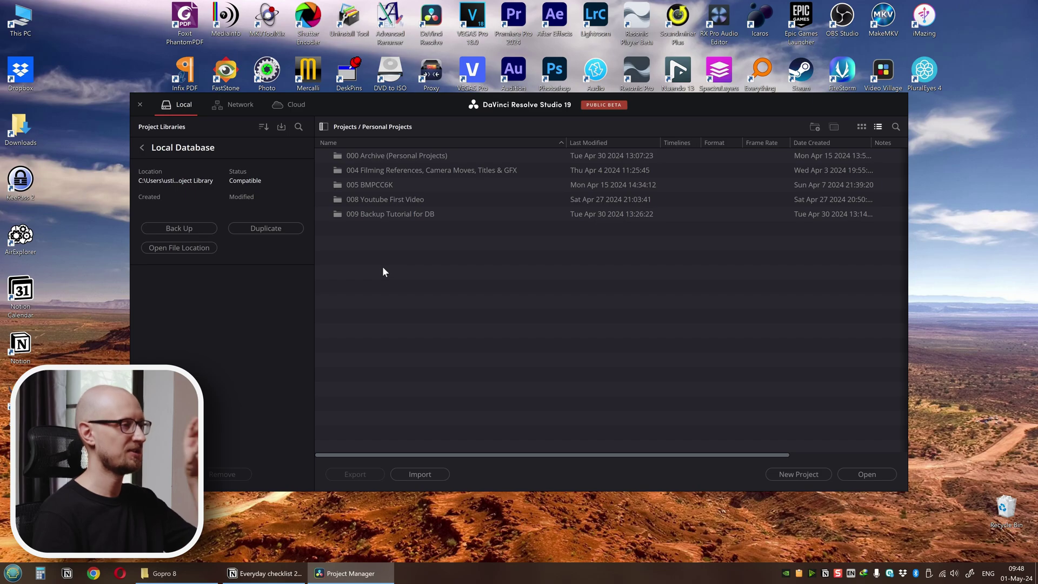
# Cut the 009 Backup Tutorial for DB folder and paste it into 000 Archive.
pyautogui.click(365, 213)
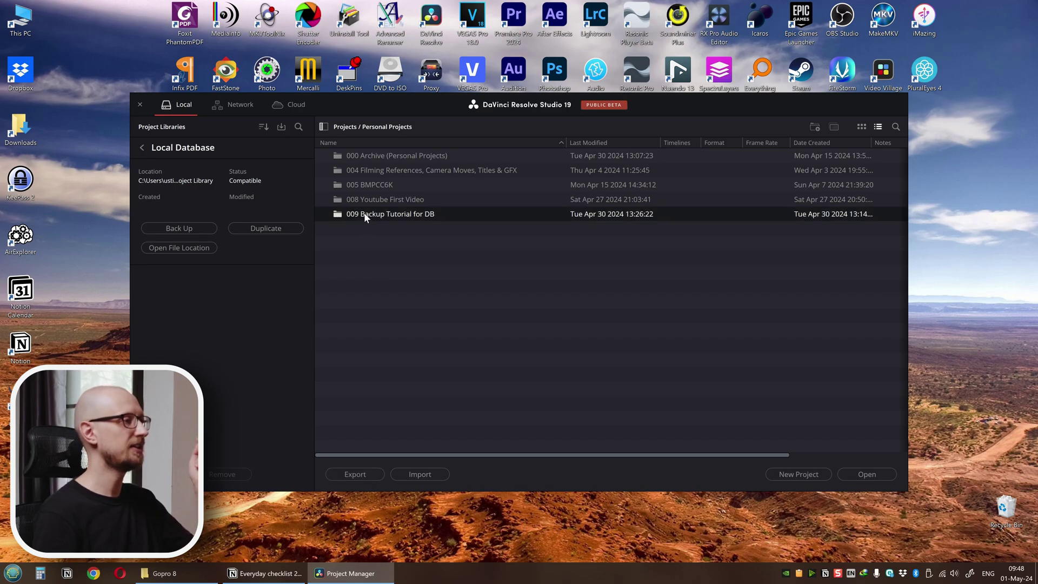
pyautogui.rightClick(366, 212)
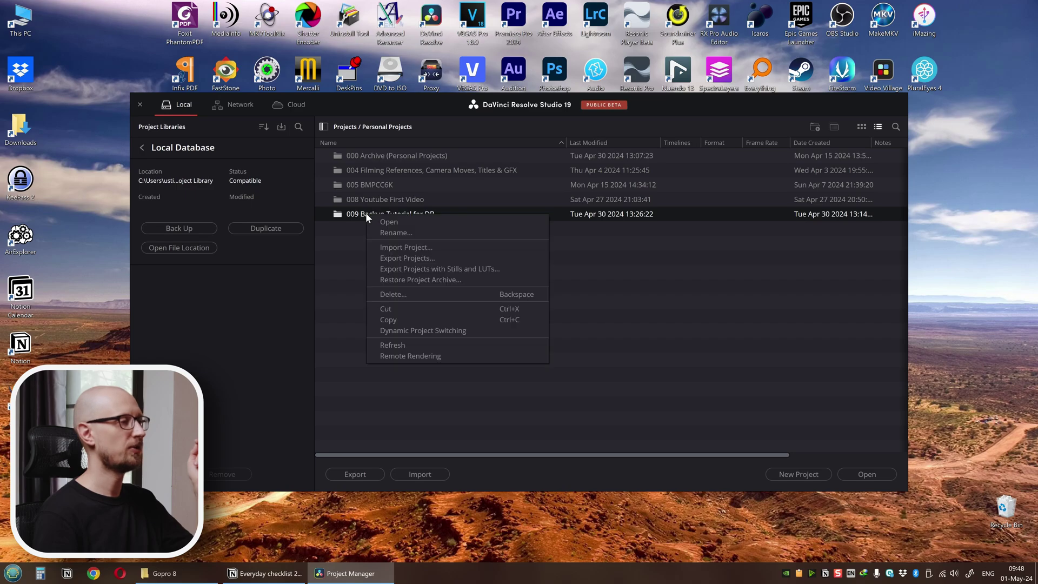
pyautogui.click(397, 309)
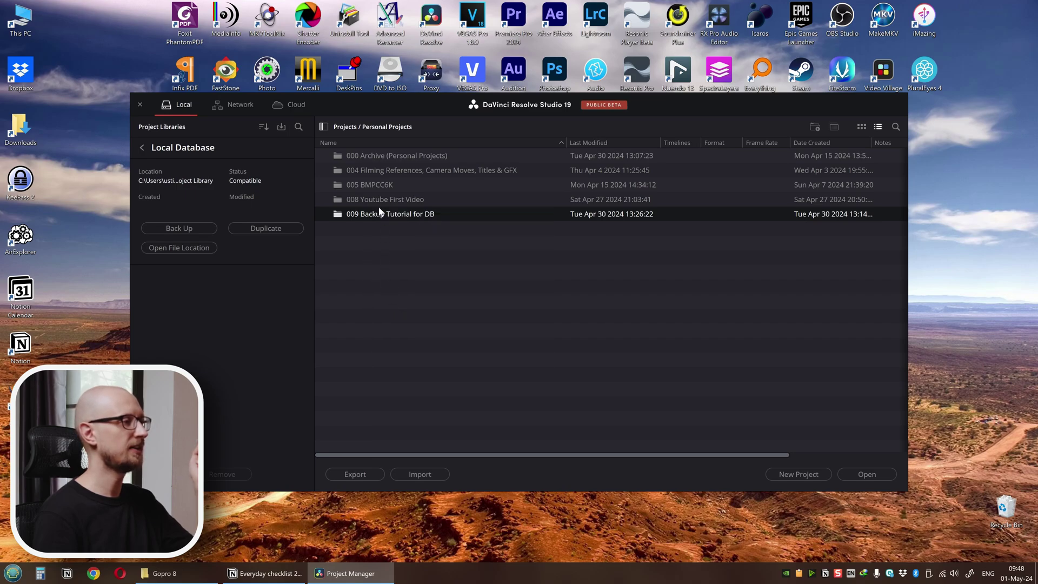
pyautogui.doubleClick(369, 155)
pyautogui.rightClick(385, 242)
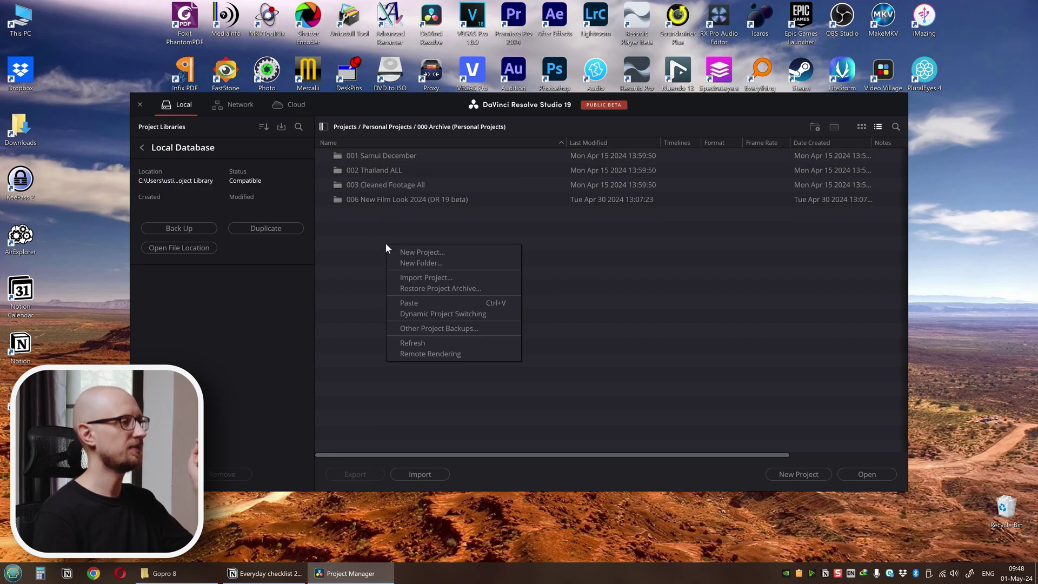
pyautogui.click(408, 302)
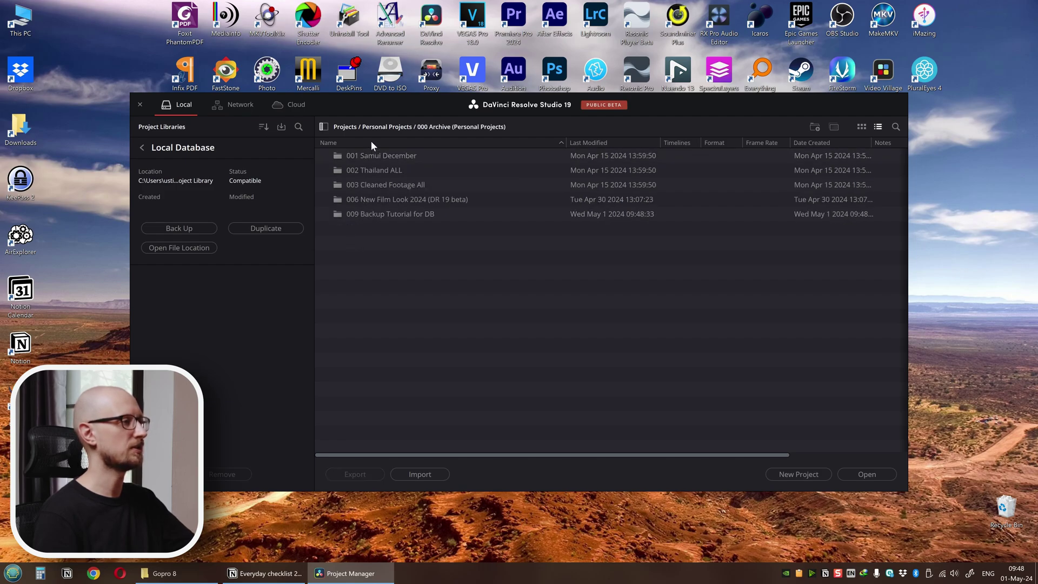
# Create a new folder named 010 Project Versioning in Personal Projects.
pyautogui.click(387, 125)
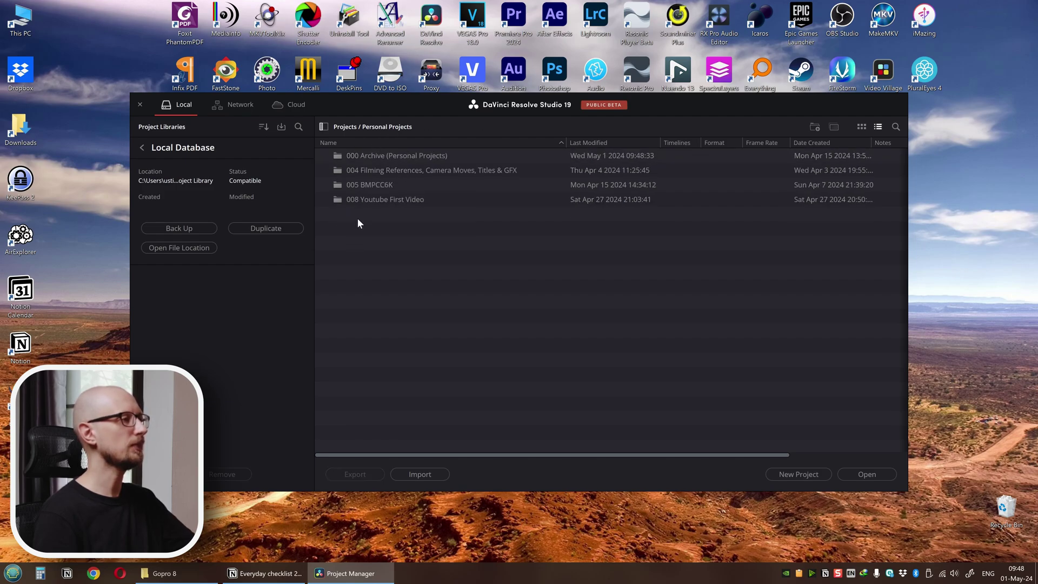
pyautogui.rightClick(362, 232)
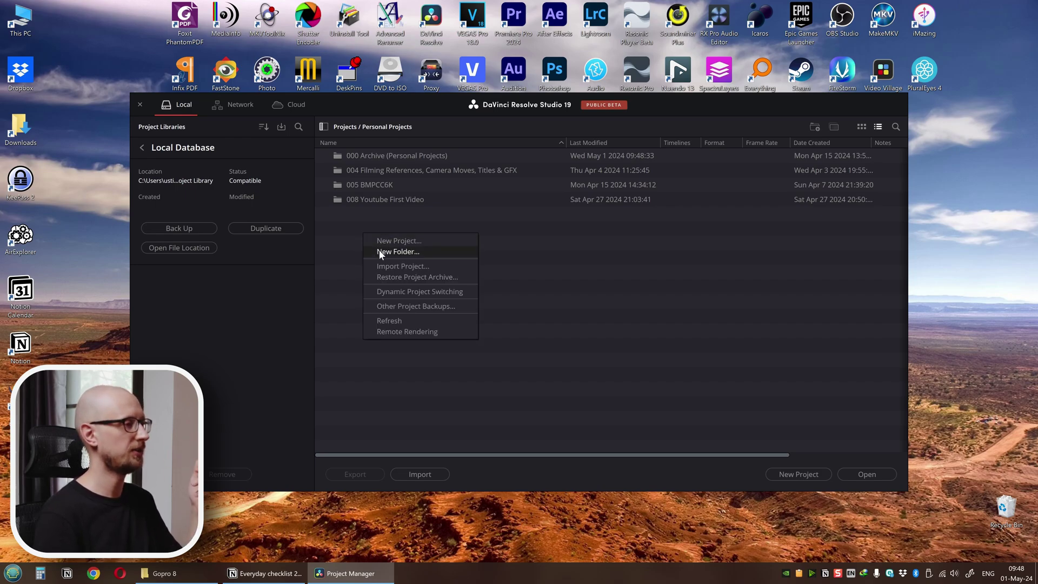
pyautogui.click(379, 252)
pyautogui.write('010')
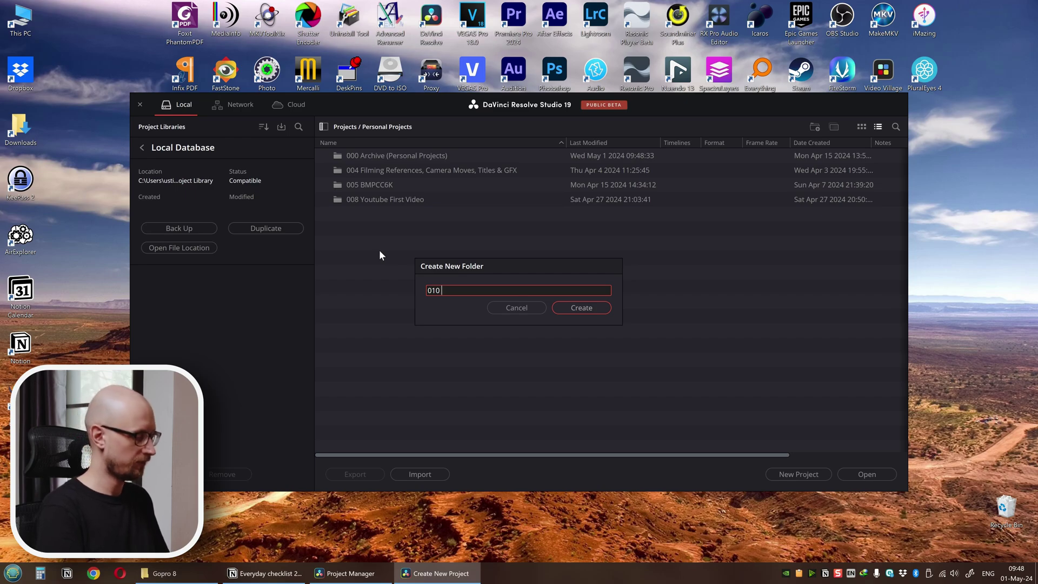
pyautogui.write('Project V')
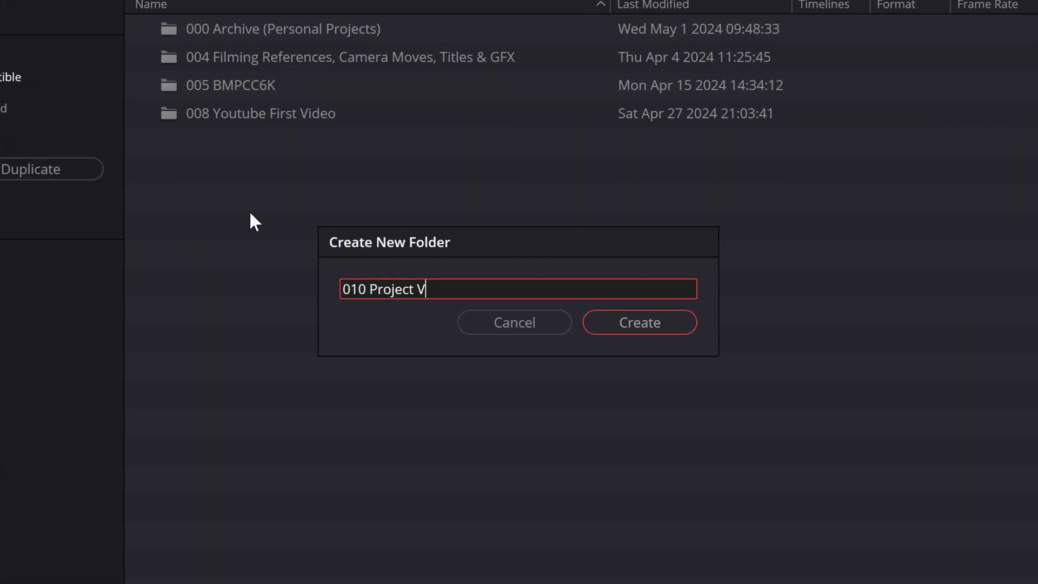
pyautogui.write('ersioning')
pyautogui.press('Return')
# Keep the 010 Project Versioning folder name unchanged and open the folder.
pyautogui.rightClick(226, 135)
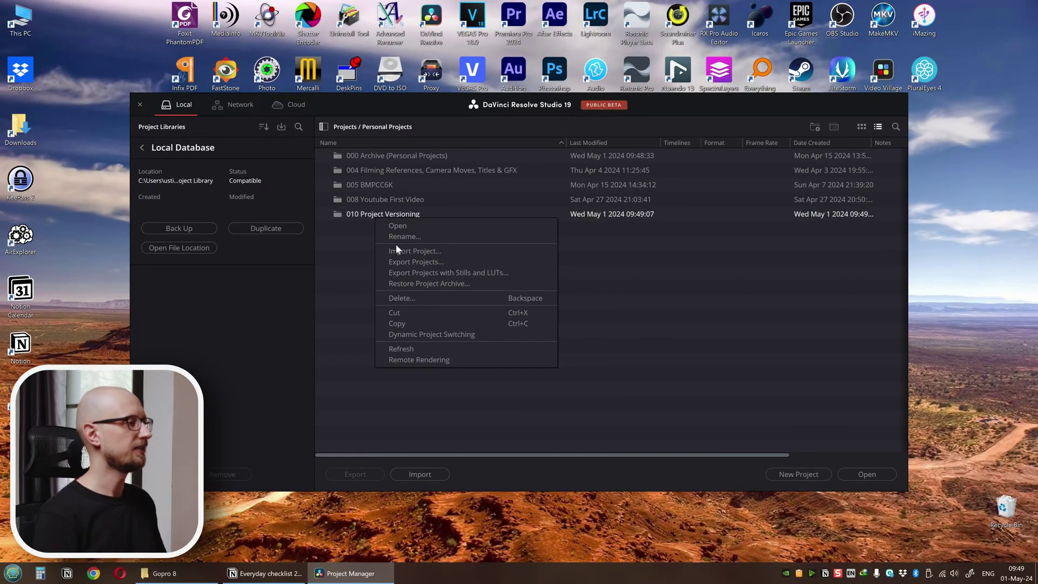
pyautogui.click(402, 236)
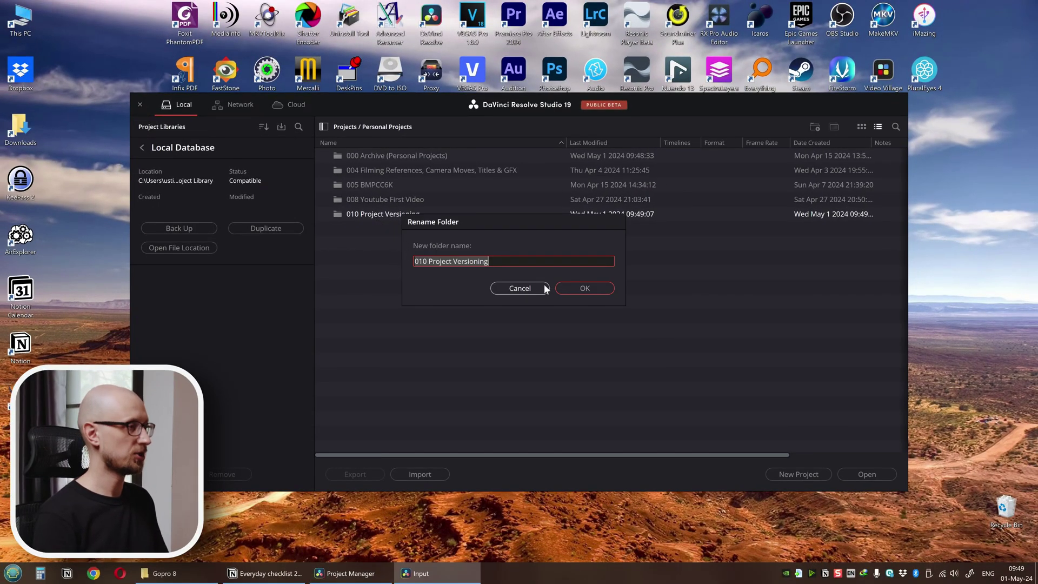
pyautogui.click(520, 288)
pyautogui.doubleClick(362, 214)
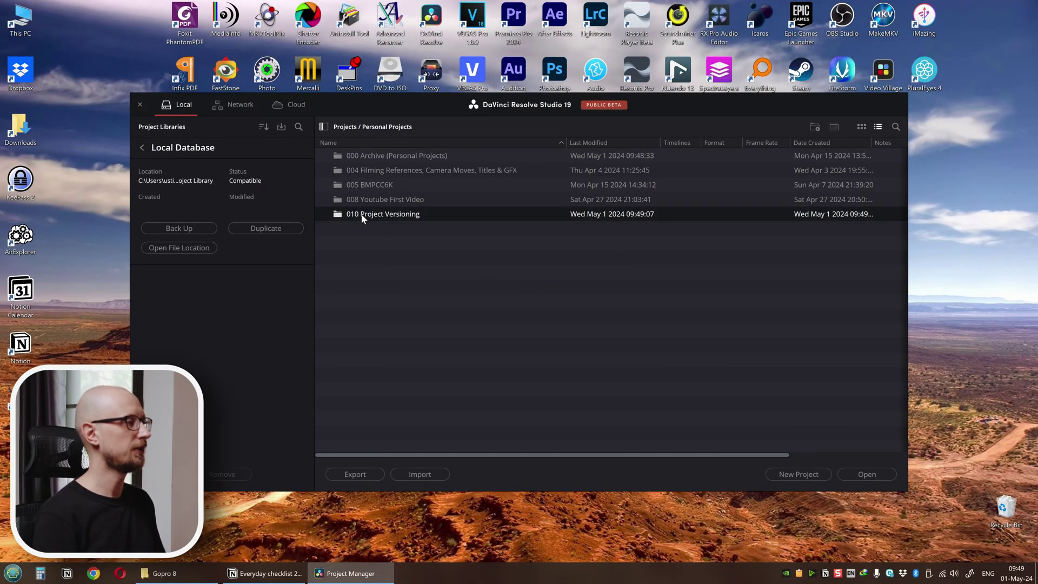
# Create the project Project Versioning 001 from the pasted folder name, minus the 010 prefix.
pyautogui.click(799, 474)
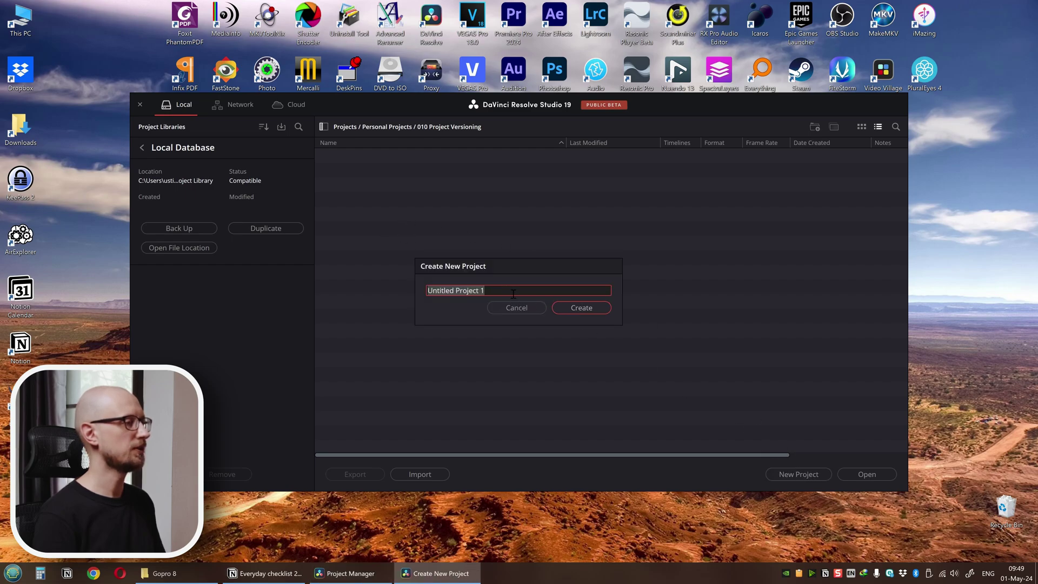
pyautogui.hotkey('ctrl', 'v')
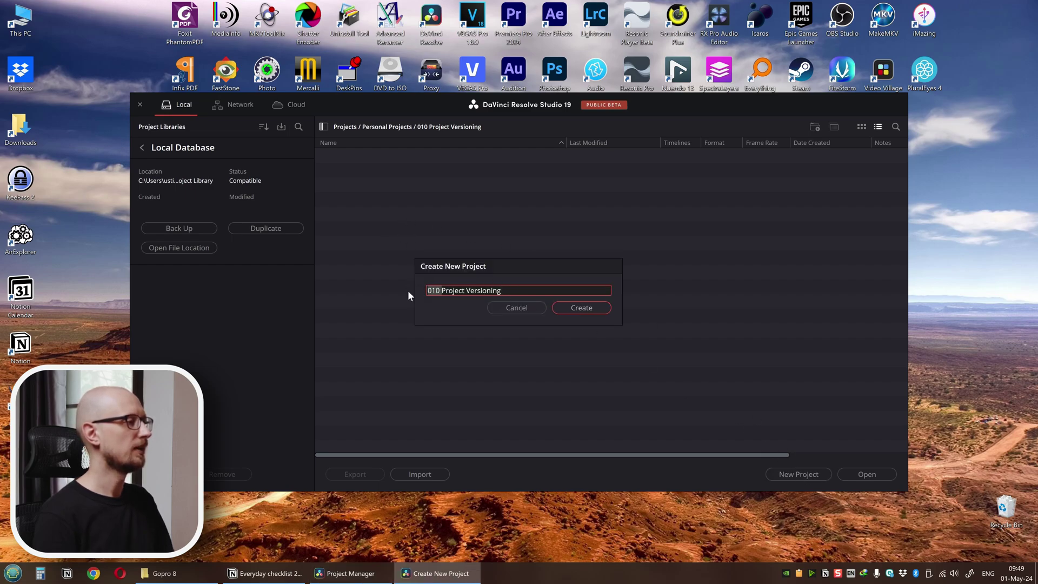
pyautogui.press('Delete')
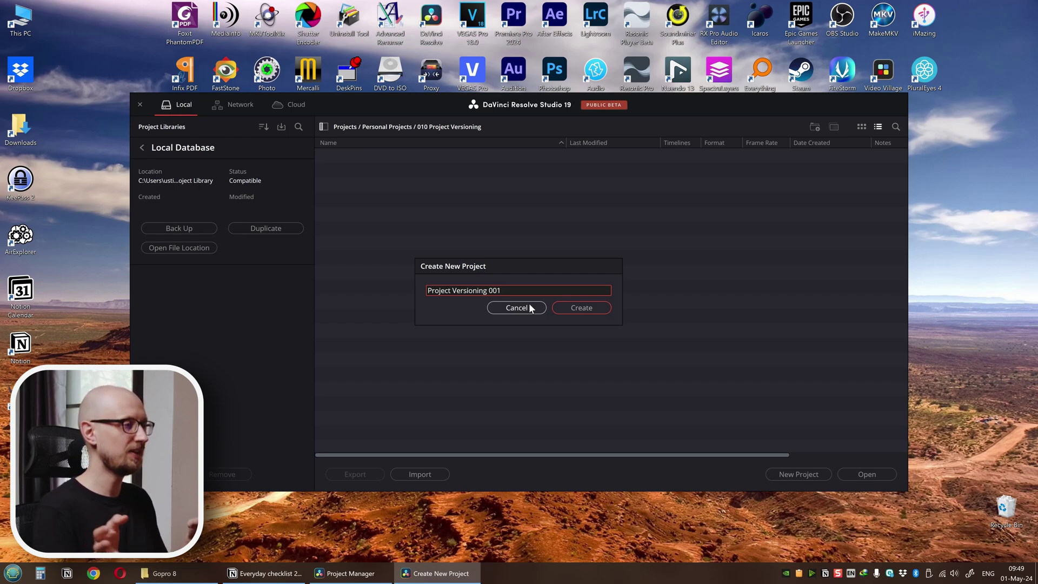
pyautogui.press('Return')
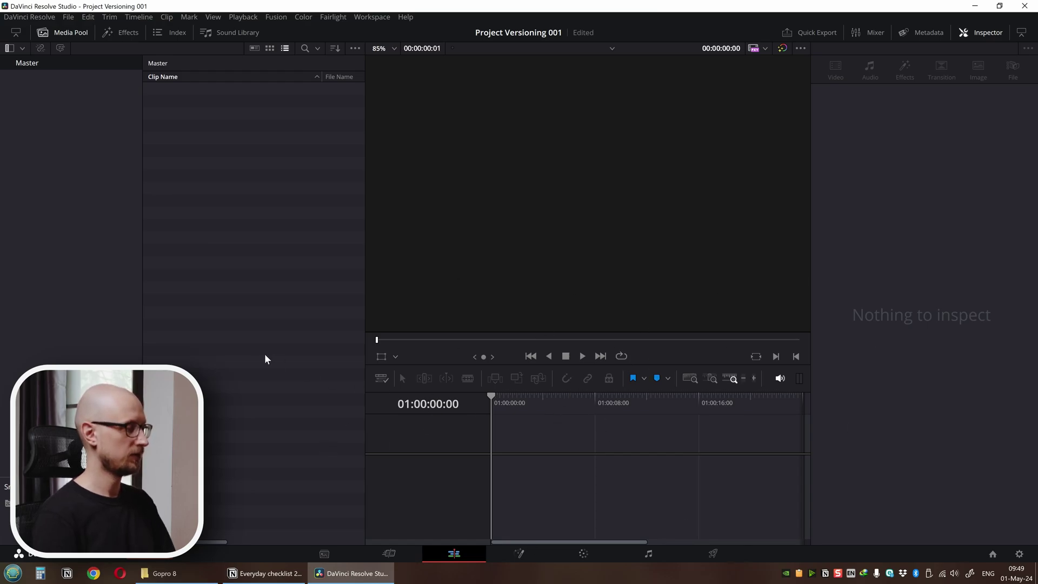
# Switch the Edit page to full screen and create bins named Footage and Timelines under Master.
pyautogui.hotkey('ctrl', 'f')
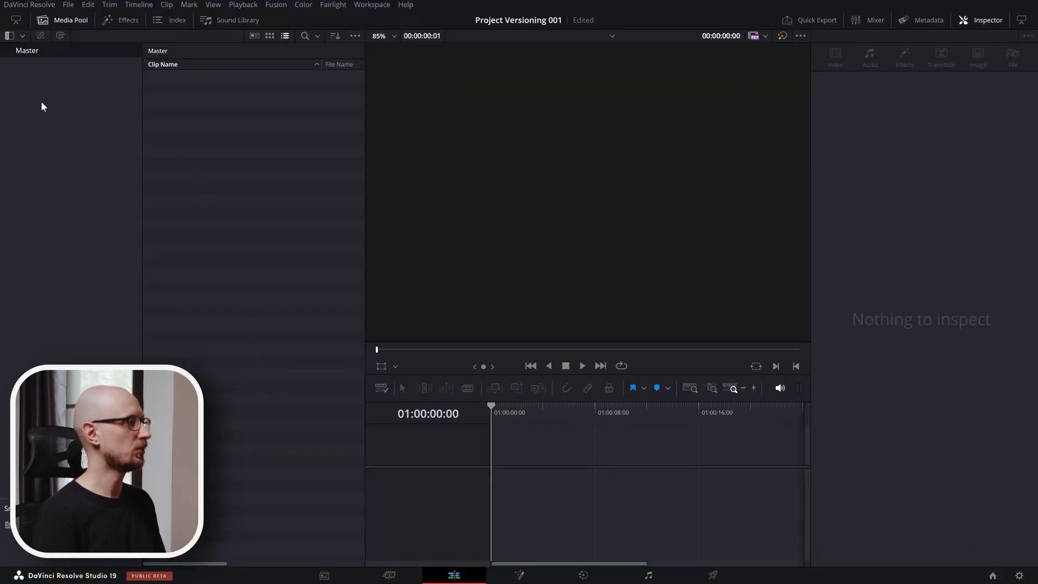
pyautogui.rightClick(41, 102)
pyautogui.click(56, 110)
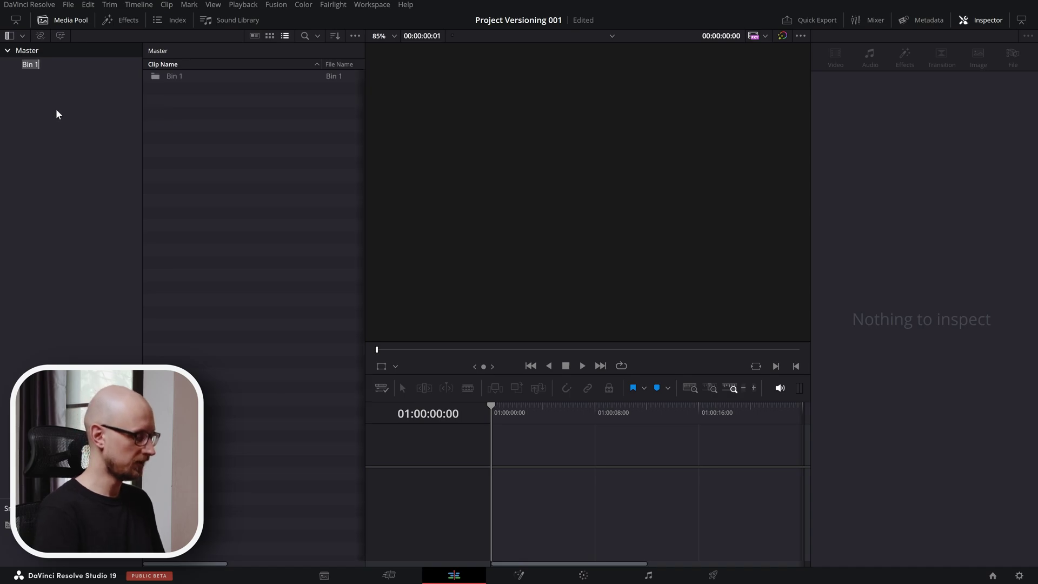
pyautogui.write('Footage')
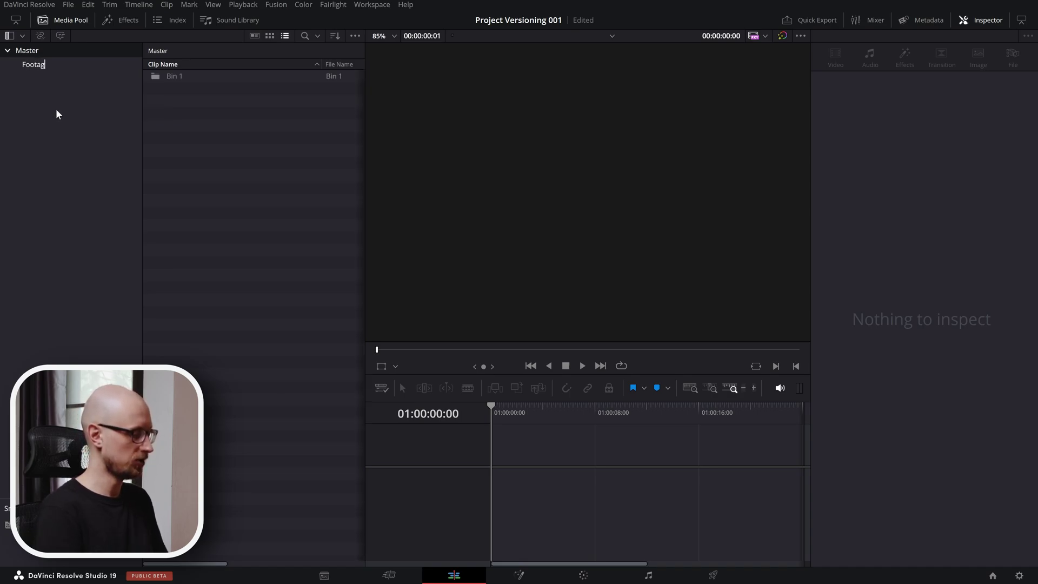
pyautogui.press('Return')
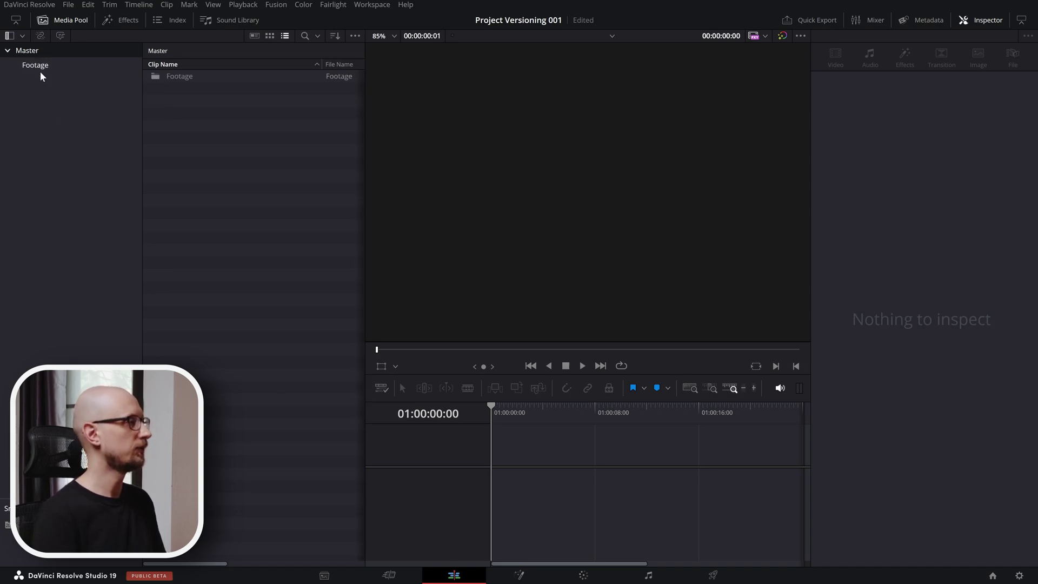
pyautogui.rightClick(37, 88)
pyautogui.click(53, 97)
pyautogui.write('Timelin')
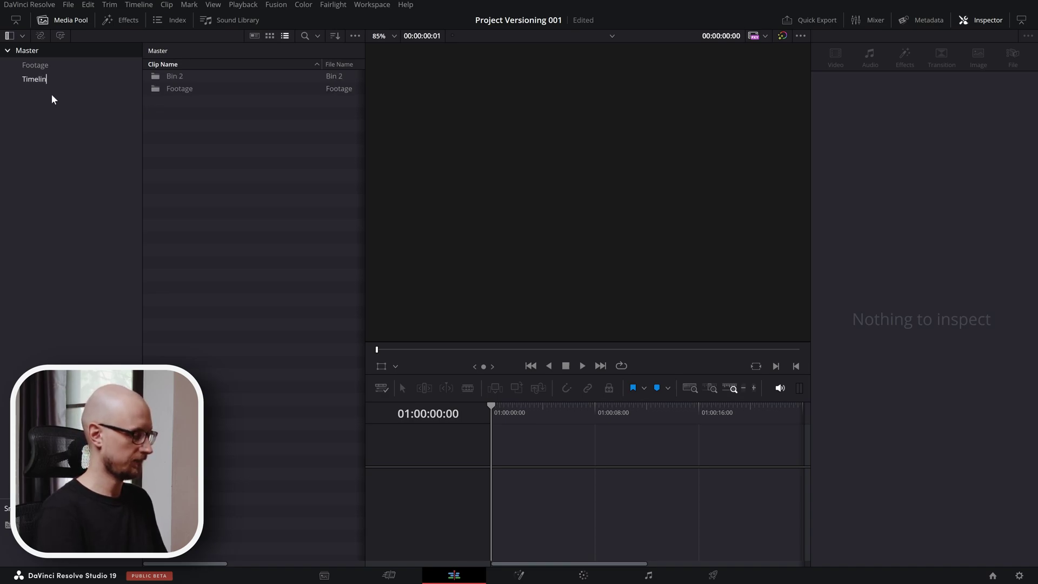
pyautogui.write('es')
pyautogui.press('Return')
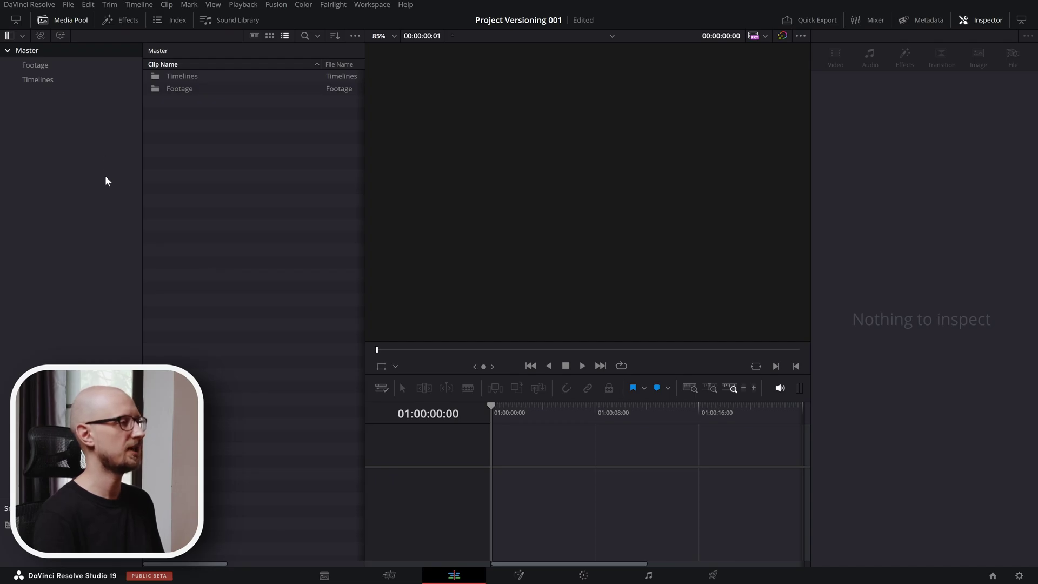
# Import all 31 clips from the Gopro 8 folder into the Footage bin.
pyautogui.hotkey('alt', 'Tab')
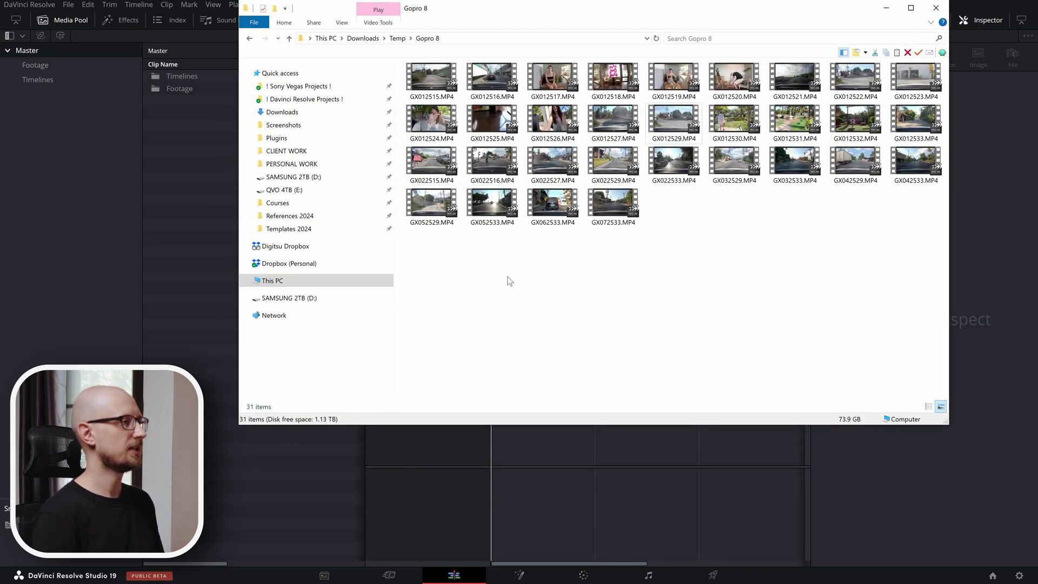
pyautogui.hotkey('ctrl', 'a')
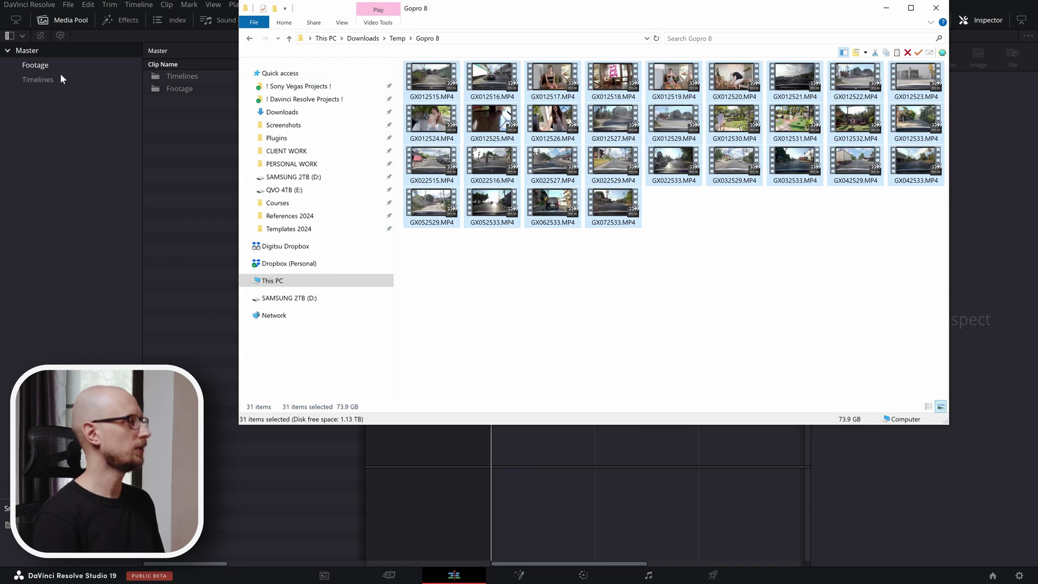
pyautogui.click(45, 65)
pyautogui.hotkey('alt', 'Tab')
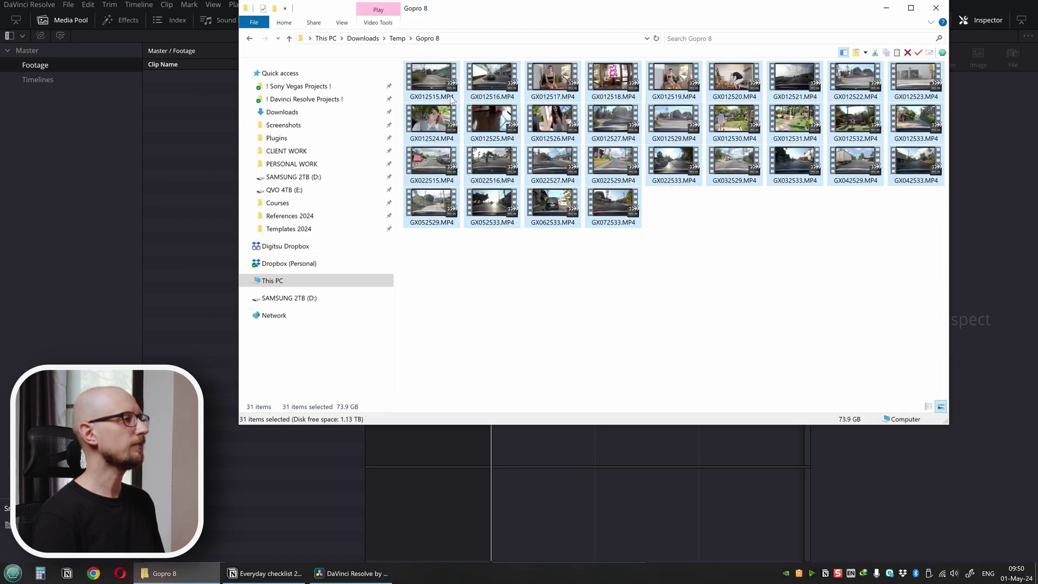
pyautogui.moveTo(431, 81); pyautogui.dragTo(188, 119)
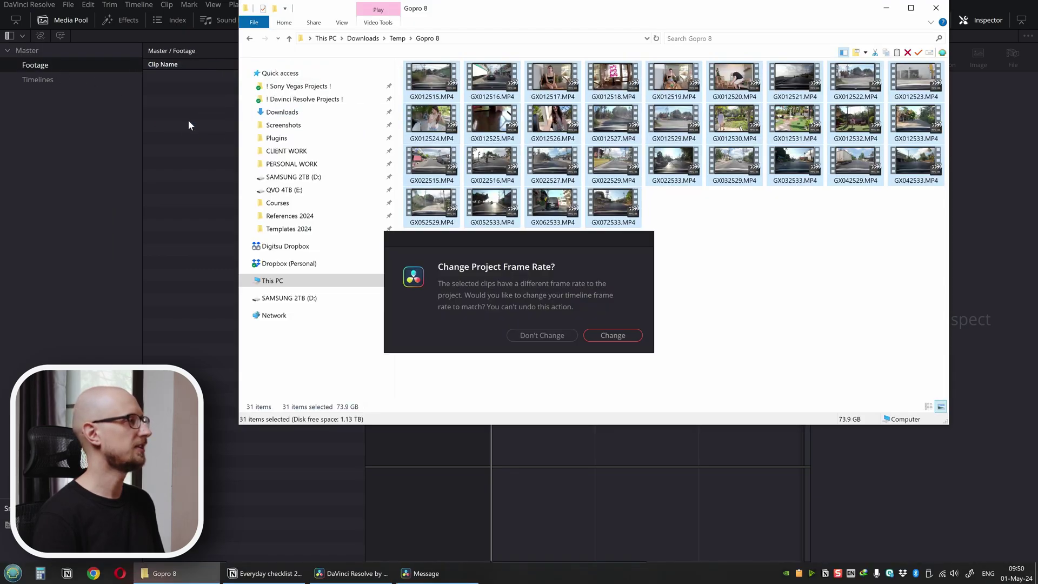
# Match the project frame rate to the 29.97 fps clips and build a timeline from all clips.
pyautogui.click(612, 335)
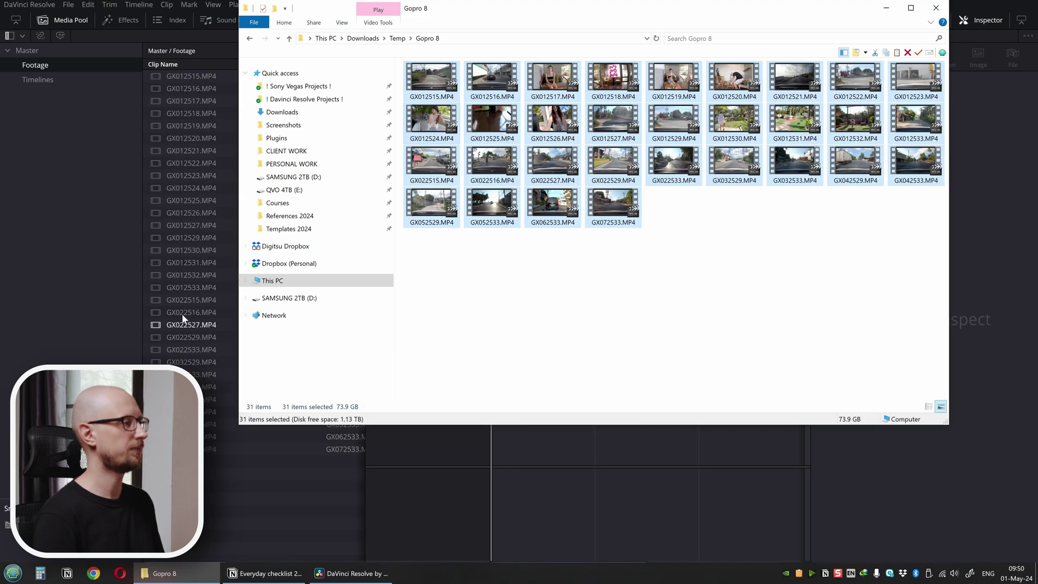
pyautogui.click(94, 274)
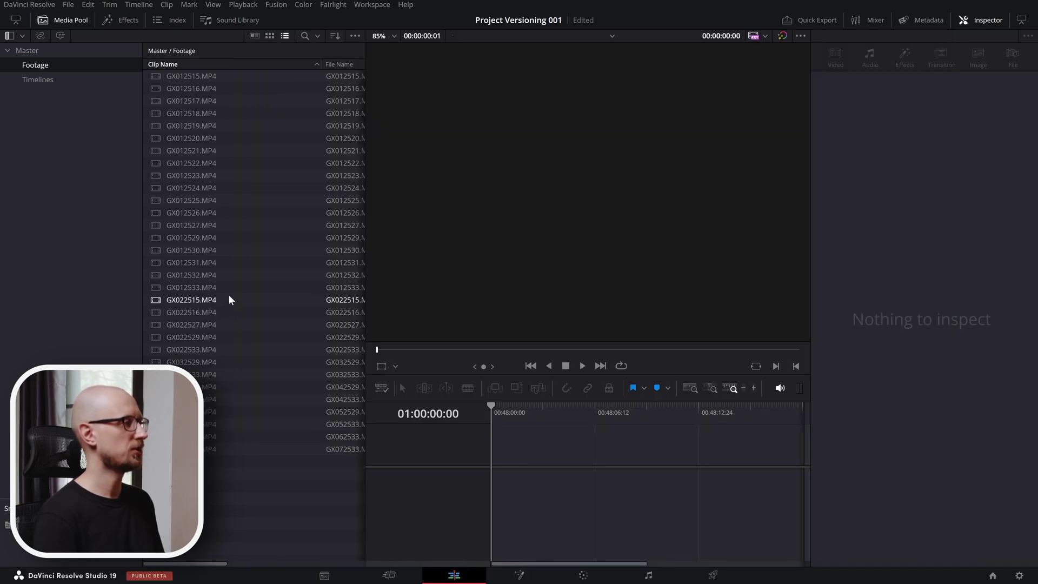
pyautogui.hscroll(3, 220, 287)
pyautogui.hscroll(3, 220, 286)
pyautogui.hscroll(3, 220, 286)
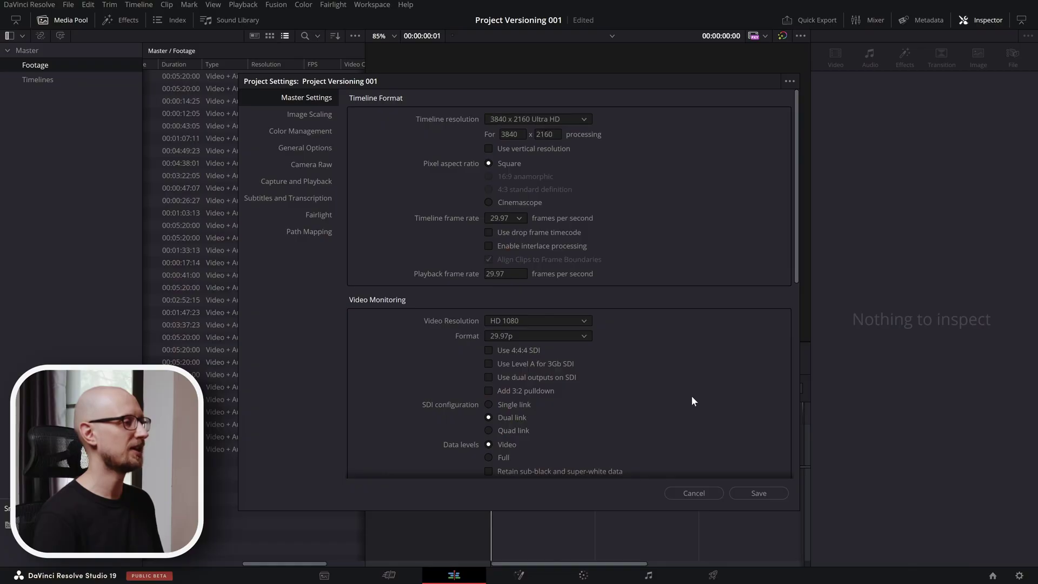
pyautogui.click(768, 493)
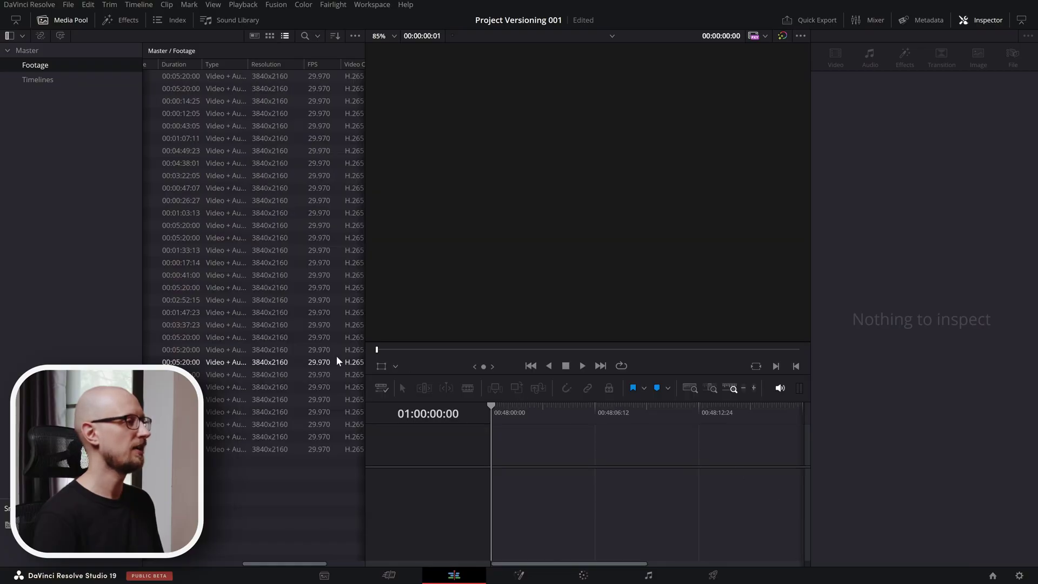
pyautogui.click(241, 300)
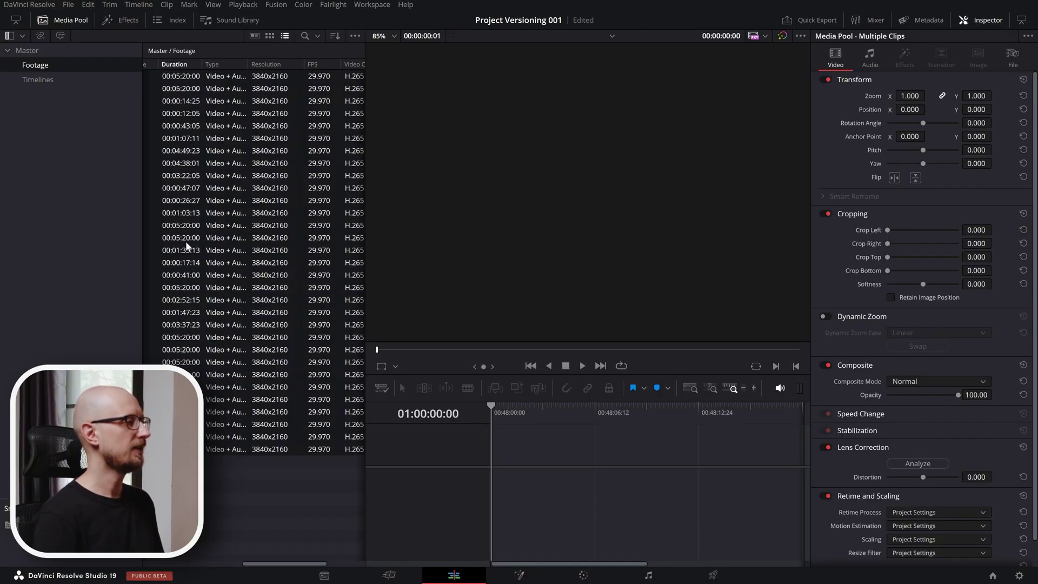
pyautogui.moveTo(186, 241); pyautogui.dragTo(543, 485)
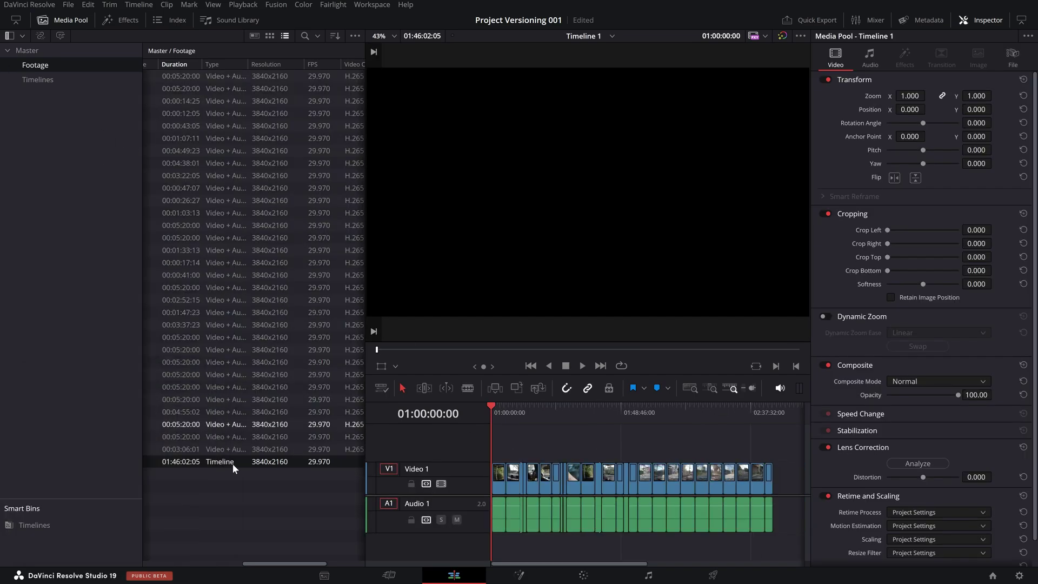
pyautogui.hscroll(-5, 209, 487)
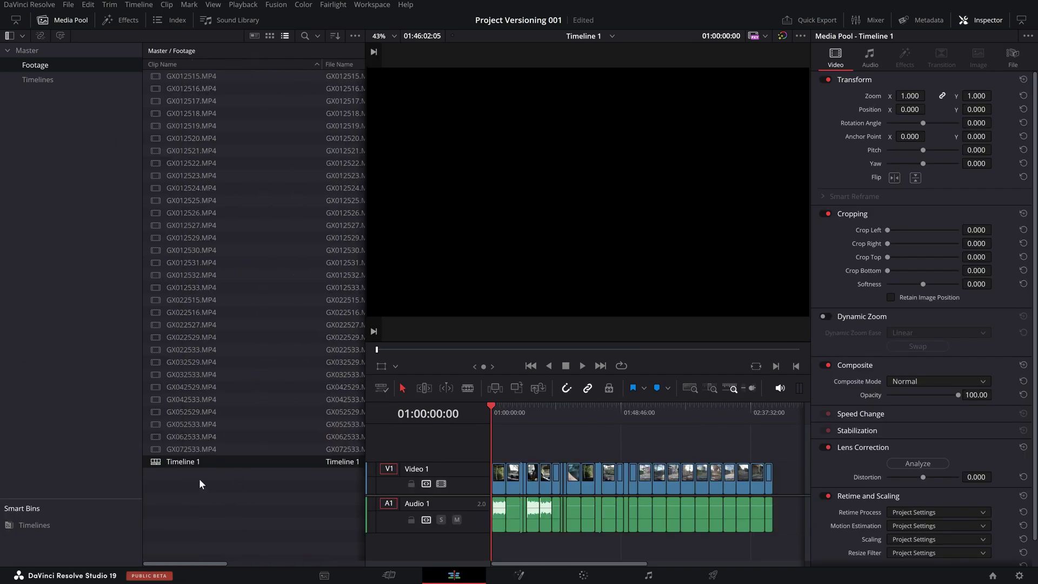
# Drag Timeline 1 from the Footage clip list onto the Timelines bin.
pyautogui.click(192, 484)
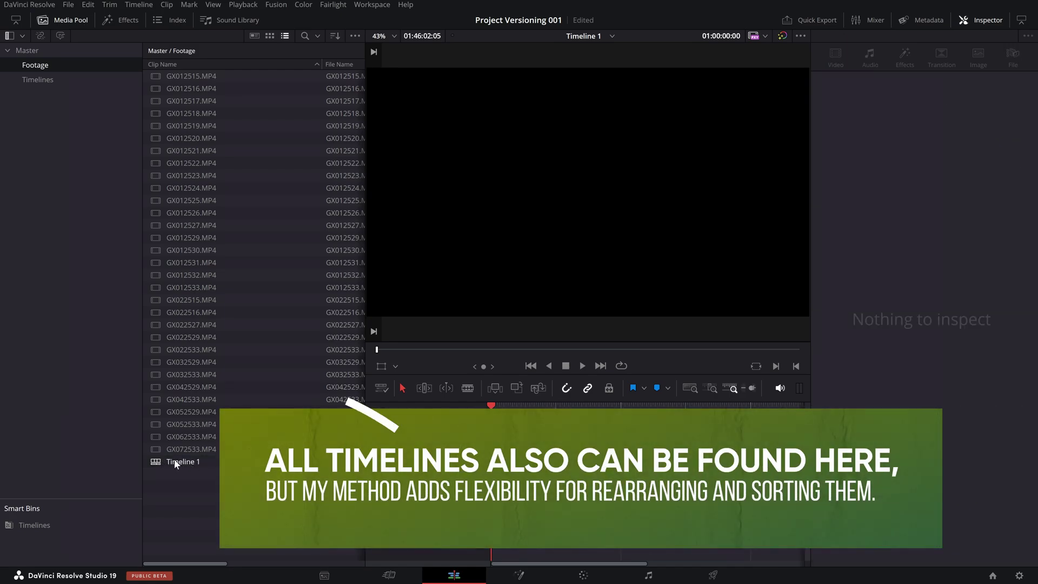
pyautogui.moveTo(175, 461); pyautogui.dragTo(33, 80)
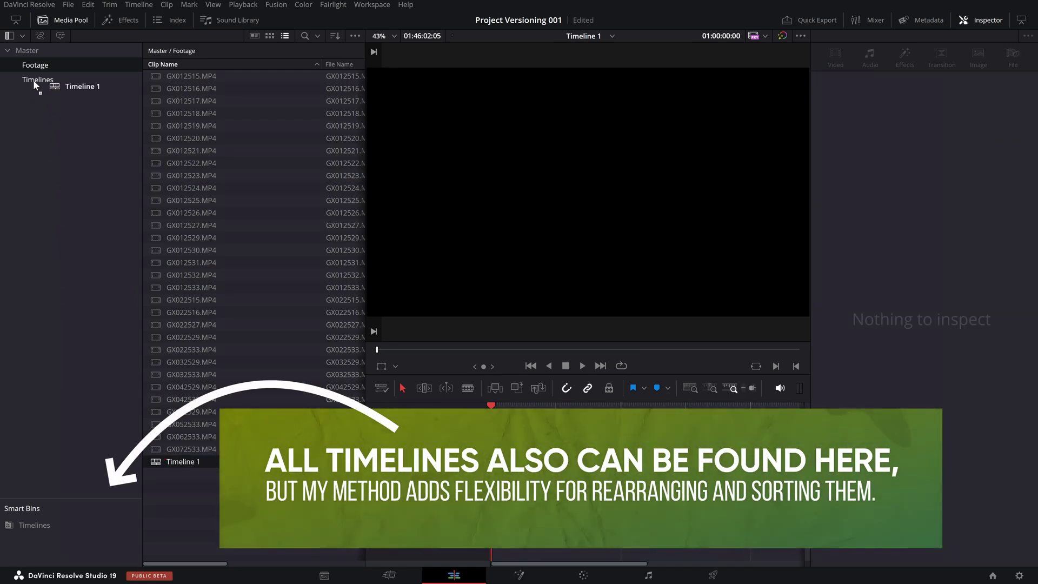
pyautogui.moveTo(33, 80); pyautogui.dragTo(33, 78)
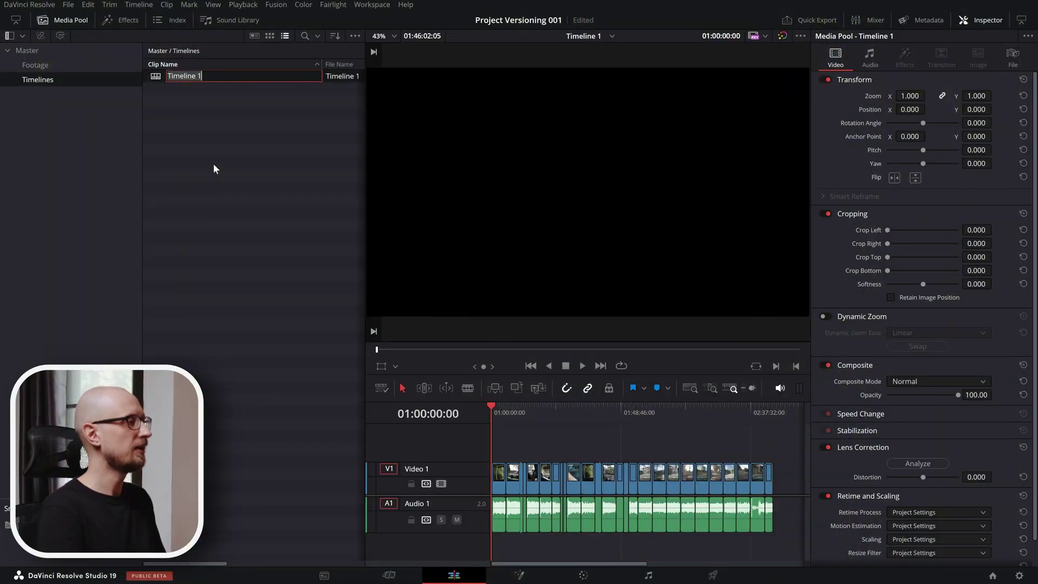
pyautogui.write('001')
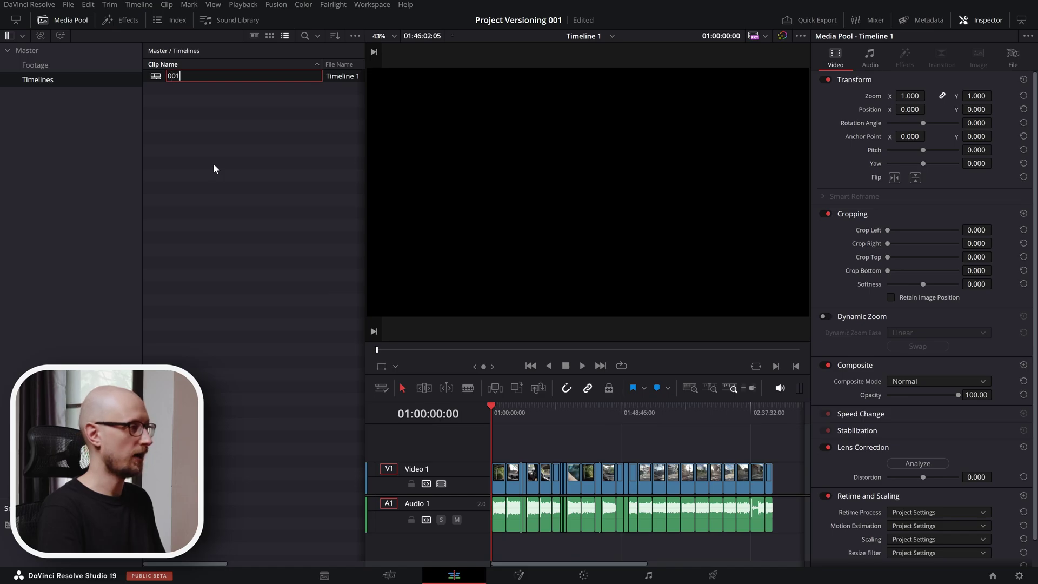
pyautogui.write(' Assem')
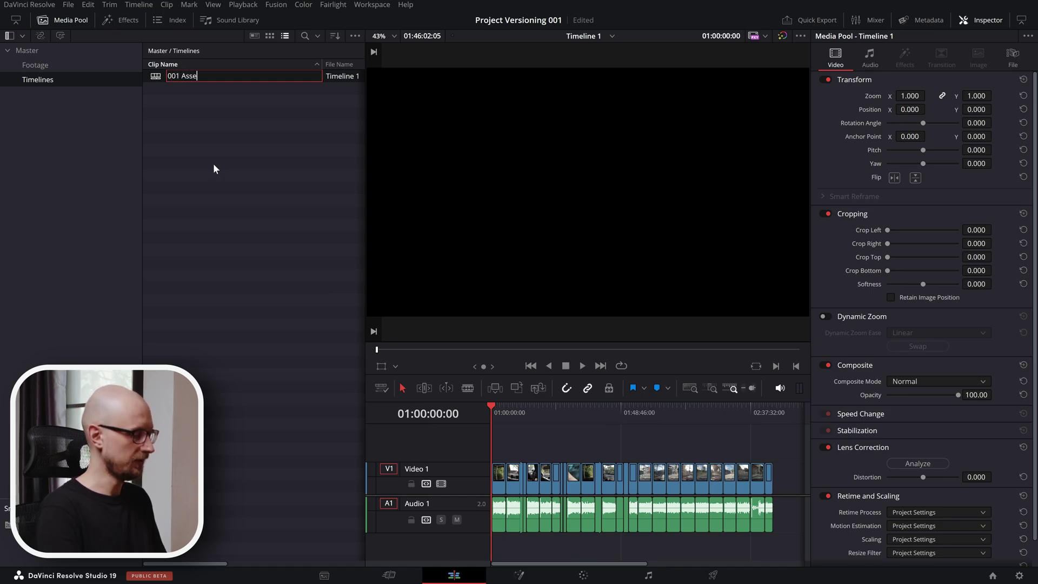
pyautogui.write('bly 001')
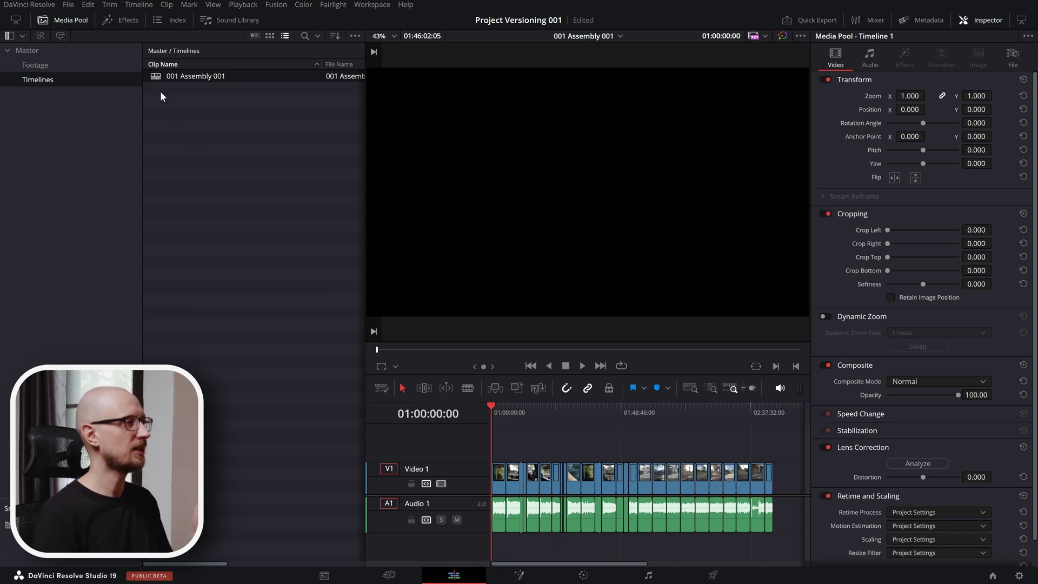
# Select the 001 Assembly 001 timeline and cancel a second rename, keeping that name.
pyautogui.click(179, 96)
pyautogui.click(168, 78)
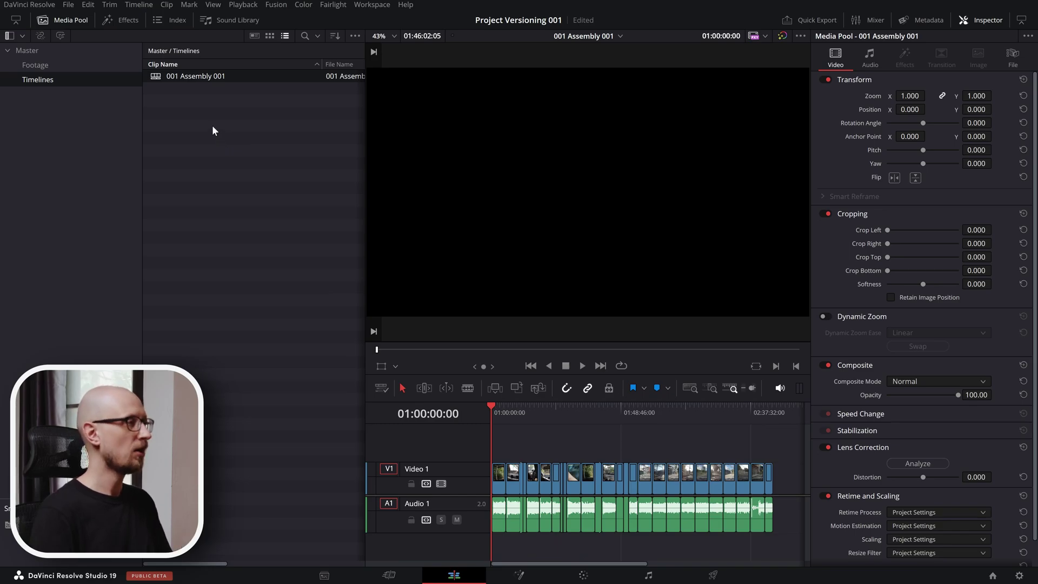
pyautogui.press('F2')
pyautogui.write('v')
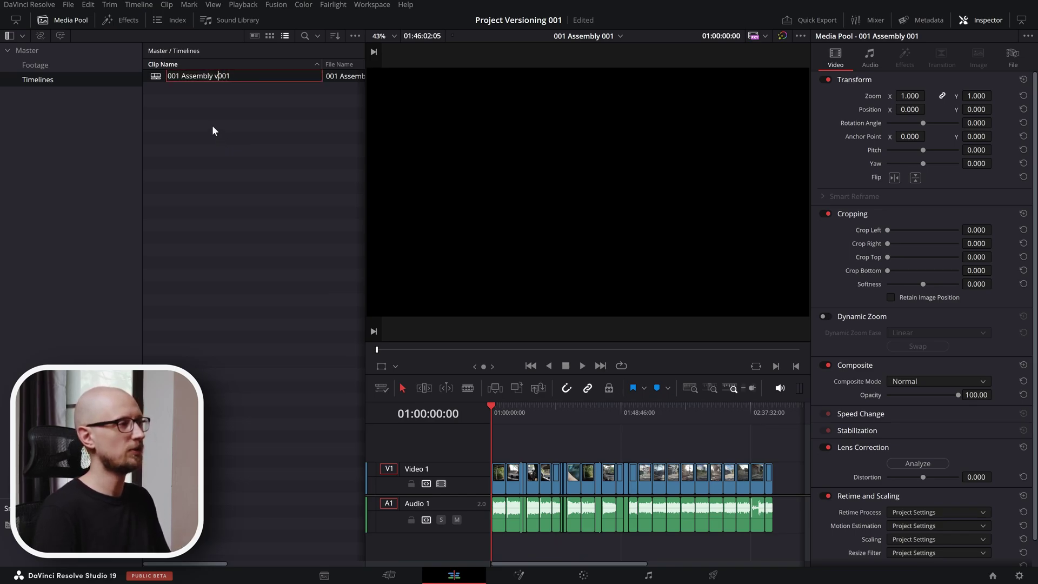
pyautogui.press('Escape')
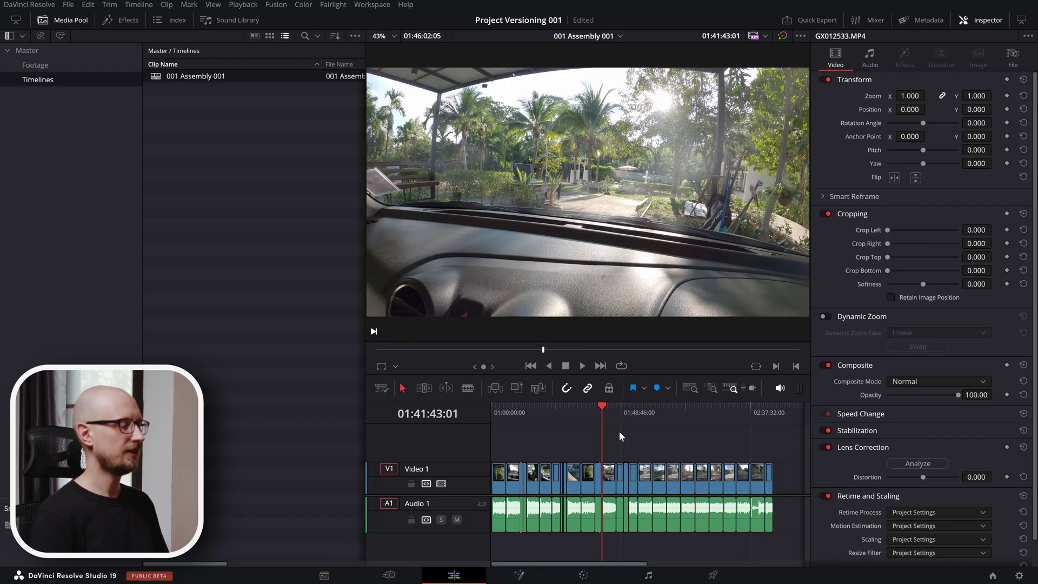
# Open two gaps in 001 Assembly 001 by shifting clips after the playhead right.
pyautogui.press('y')
pyautogui.moveTo(610, 480); pyautogui.dragTo(747, 433)
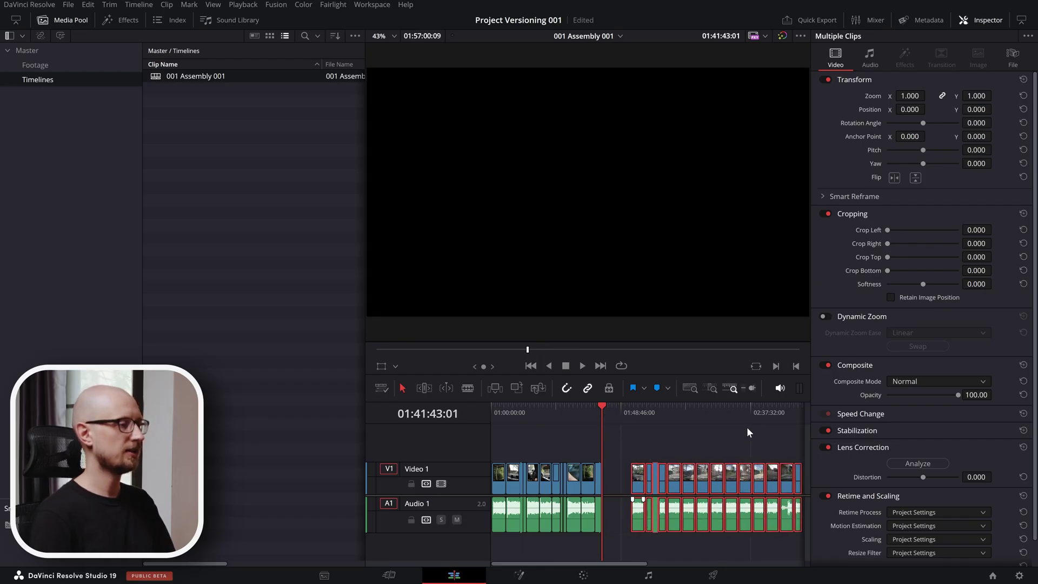
pyautogui.click(731, 412)
pyautogui.press('y')
pyautogui.moveTo(738, 478); pyautogui.dragTo(779, 479)
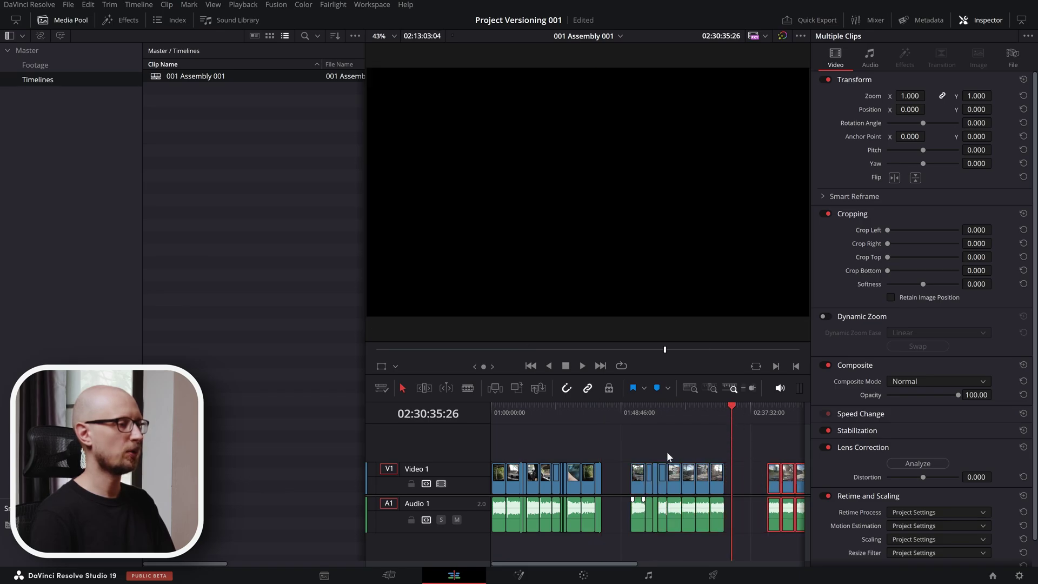
# Open a third gap near the timeline start and hide the Inspector to widen the view.
pyautogui.click(527, 412)
pyautogui.press('y')
pyautogui.moveTo(552, 482); pyautogui.dragTo(603, 489)
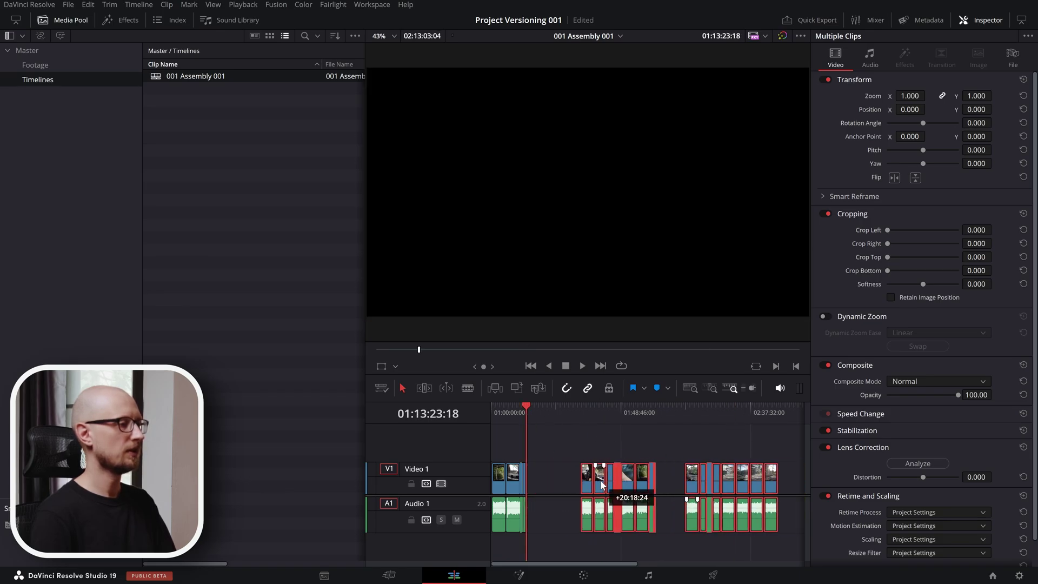
pyautogui.click(979, 22)
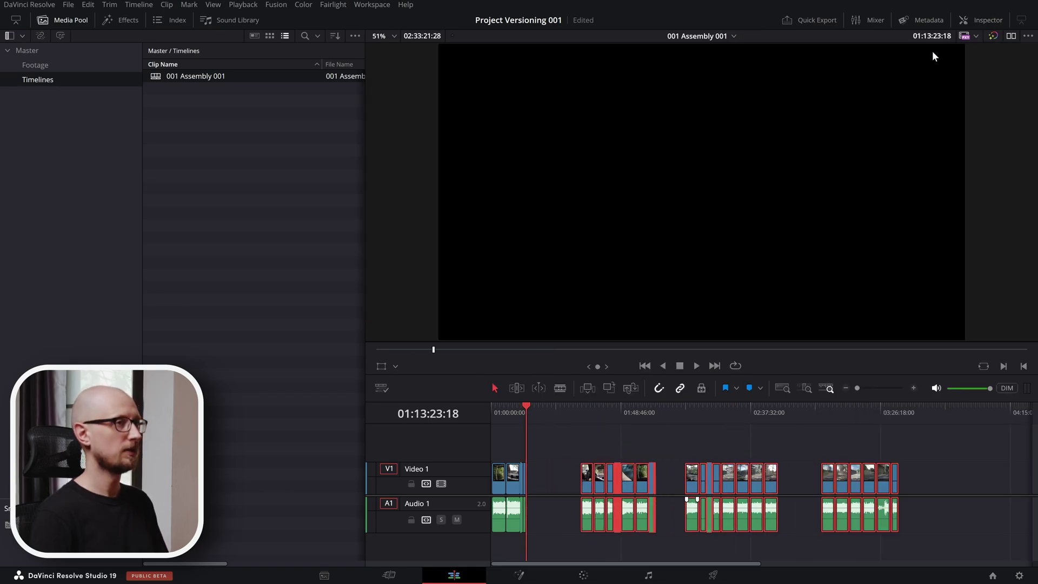
pyautogui.click(171, 127)
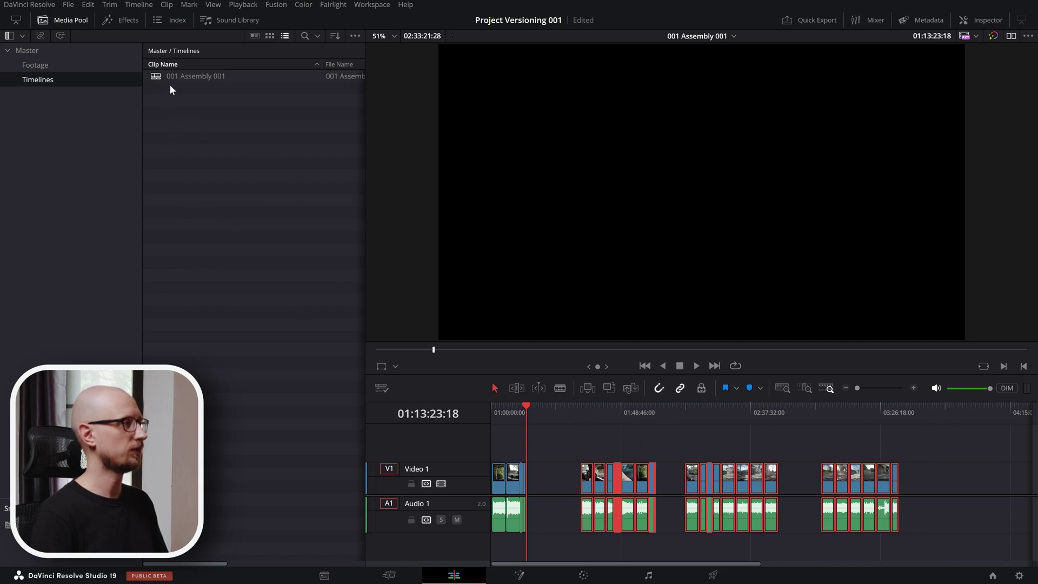
# Duplicate the 001 Assembly 001 timeline and rename the copy 001 Assembly 002.
pyautogui.rightClick(191, 78)
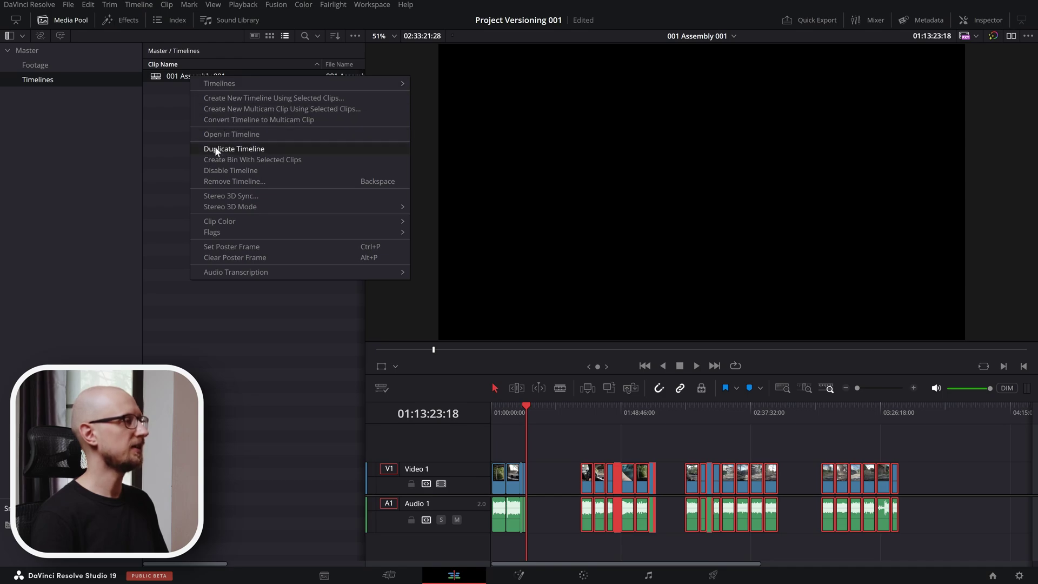
pyautogui.click(233, 149)
pyautogui.click(204, 88)
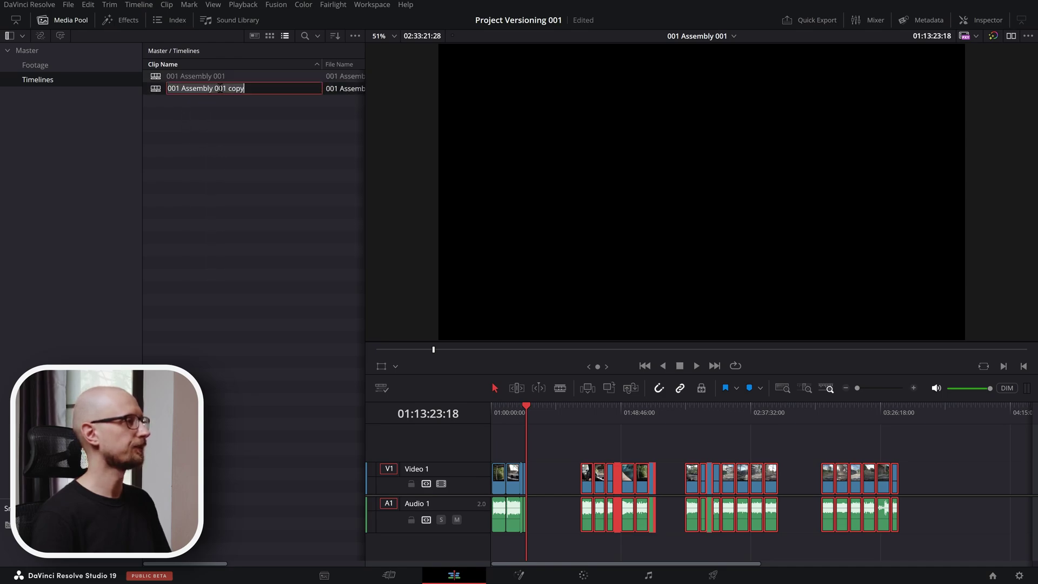
pyautogui.moveTo(223, 88); pyautogui.dragTo(230, 88)
pyautogui.write('2')
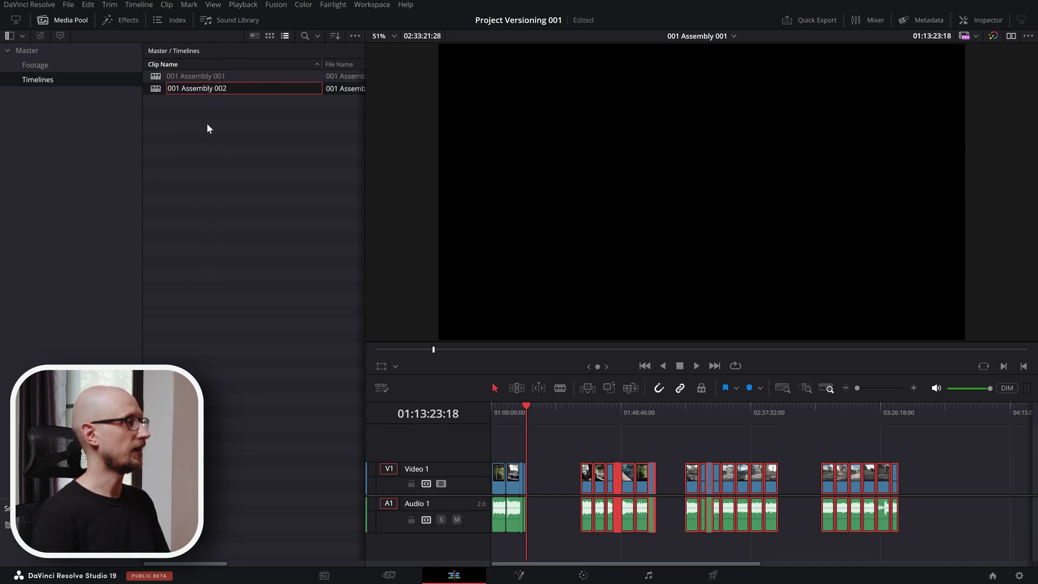
pyautogui.press('Return')
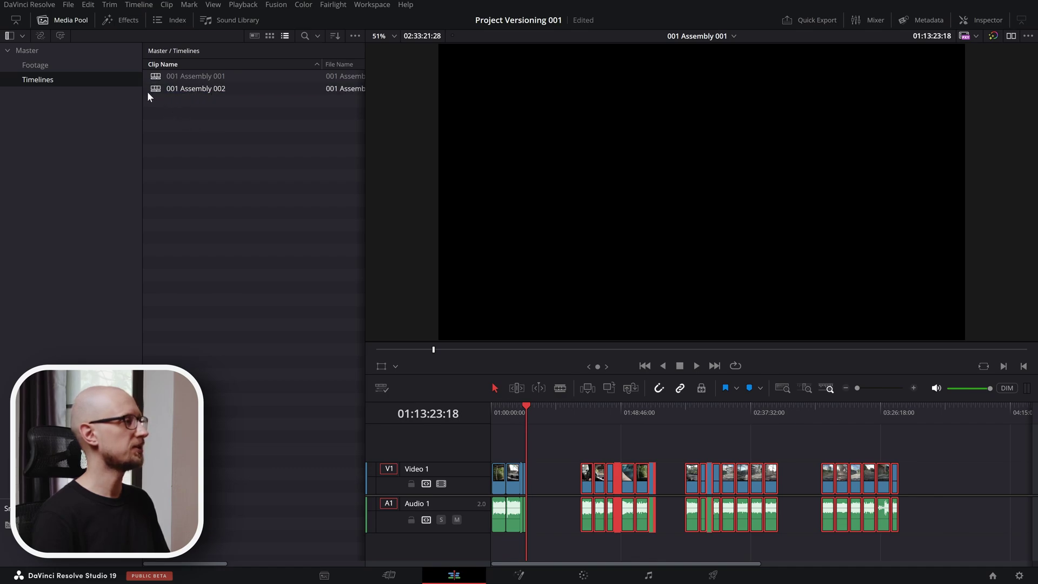
# Open 001 Assembly 002 and display open timelines as stacked tabs.
pyautogui.doubleClick(155, 89)
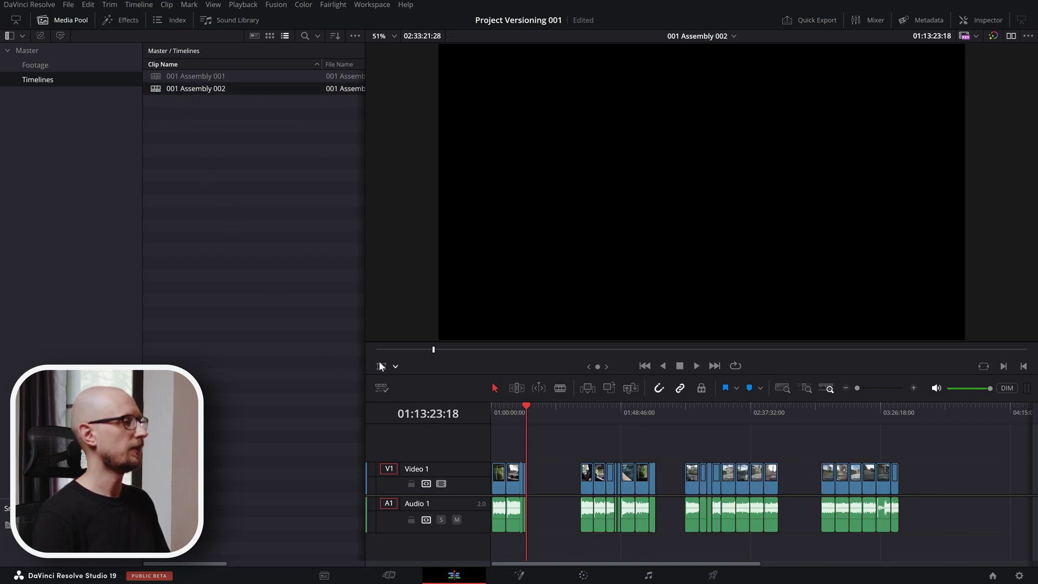
pyautogui.click(383, 389)
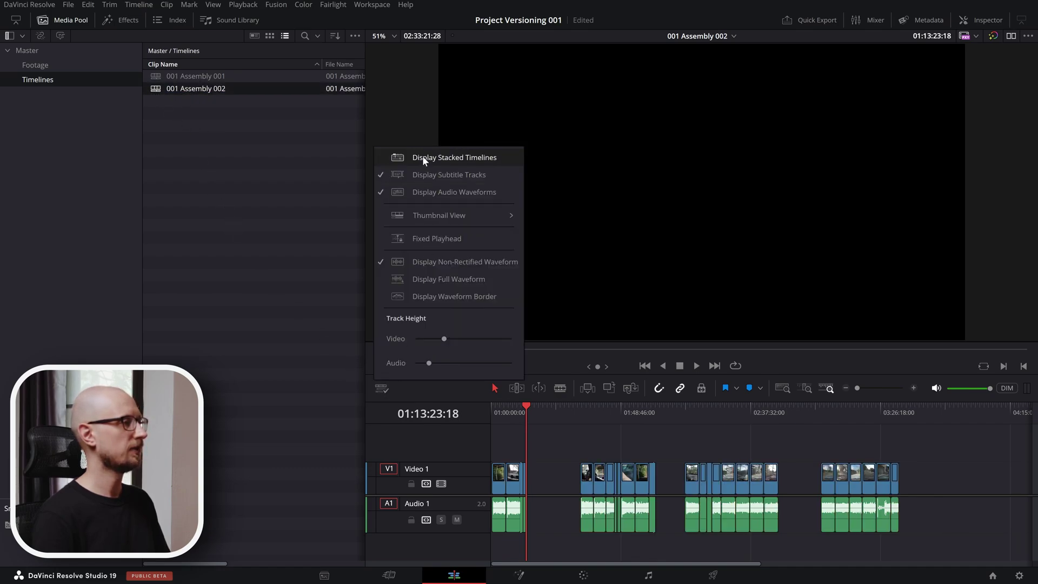
pyautogui.click(451, 157)
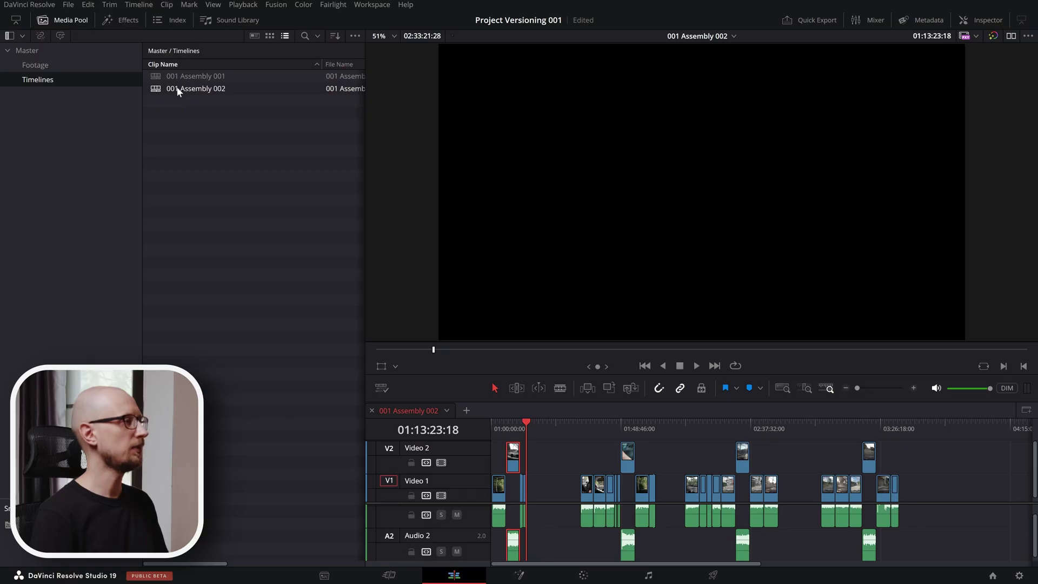
# Duplicate 001 Assembly 002 as 001 Assembly 003, open it, and close the 002 tab.
pyautogui.rightClick(172, 87)
pyautogui.click(197, 160)
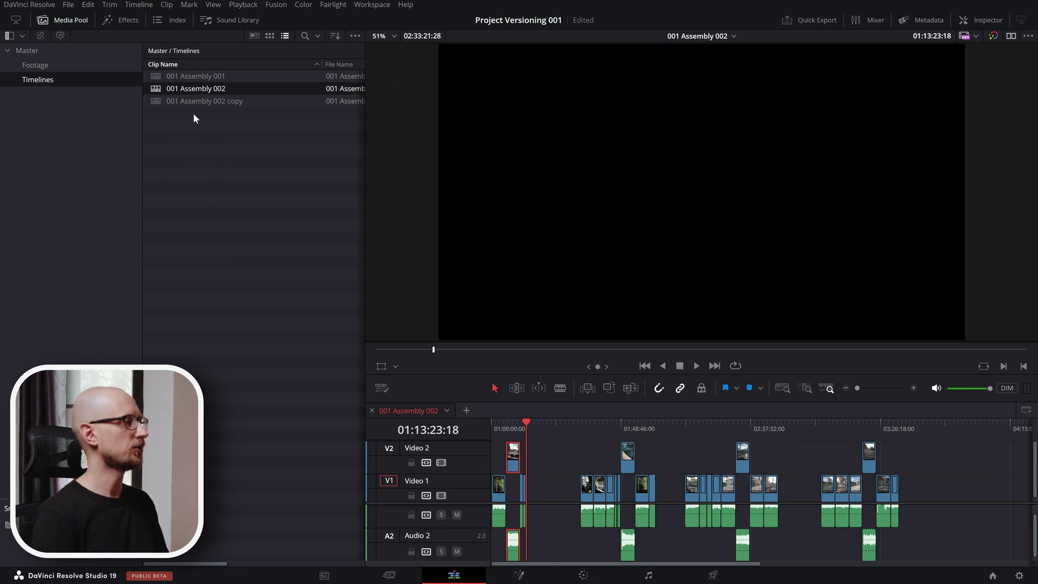
pyautogui.doubleClick(205, 101)
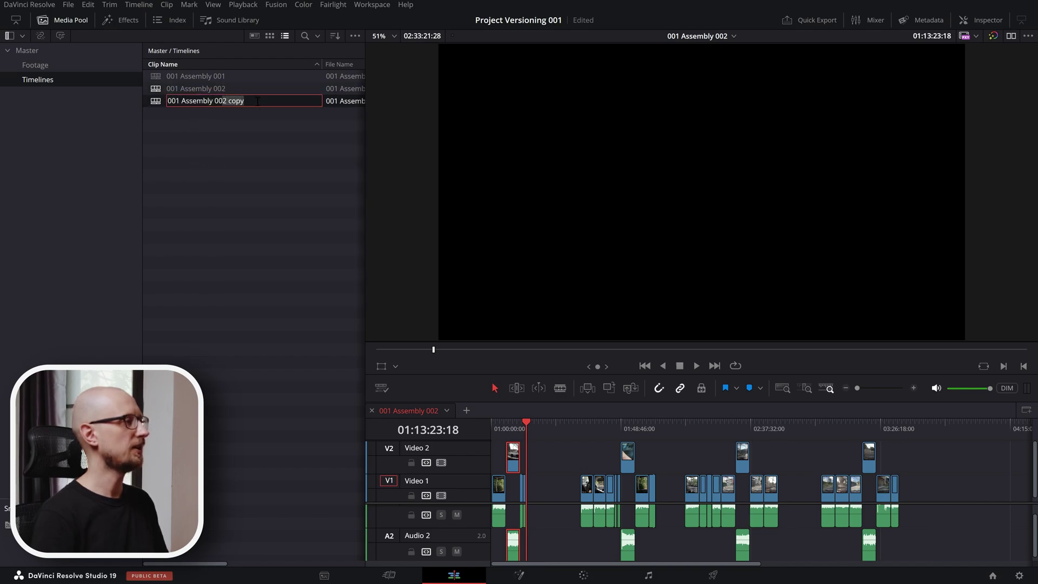
pyautogui.write('3')
pyautogui.click(211, 151)
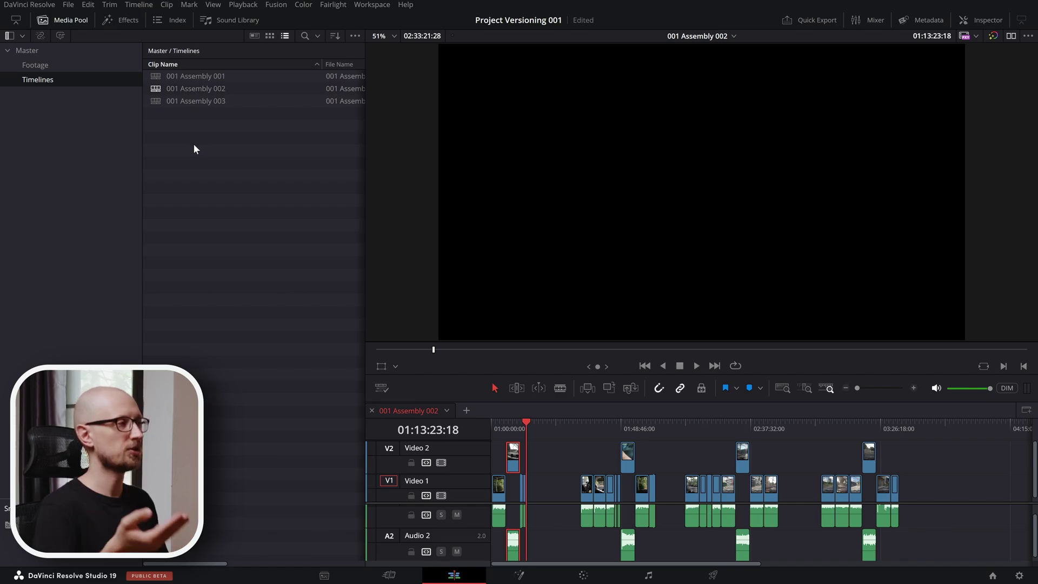
pyautogui.doubleClick(156, 102)
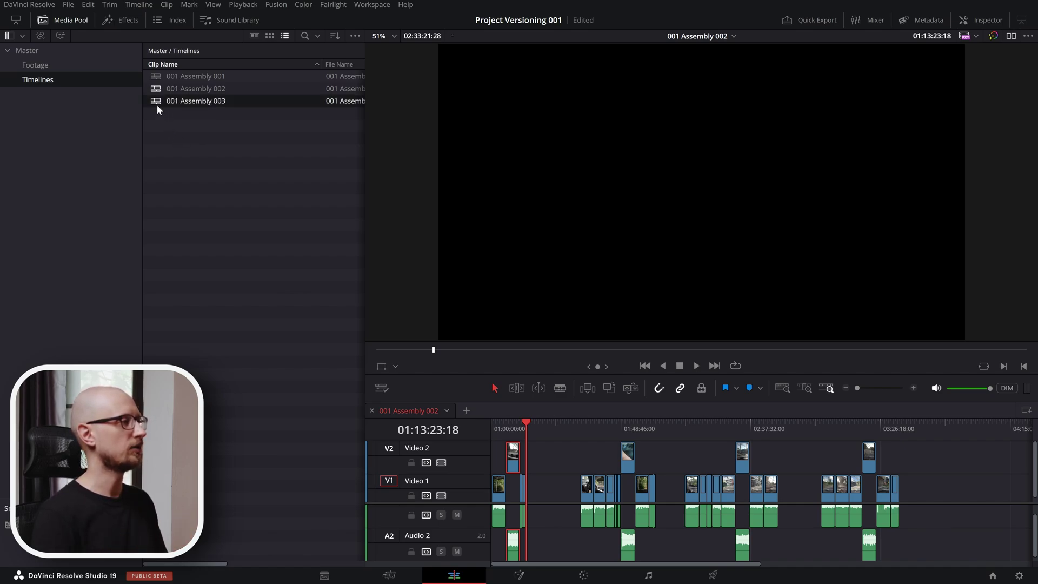
pyautogui.click(371, 410)
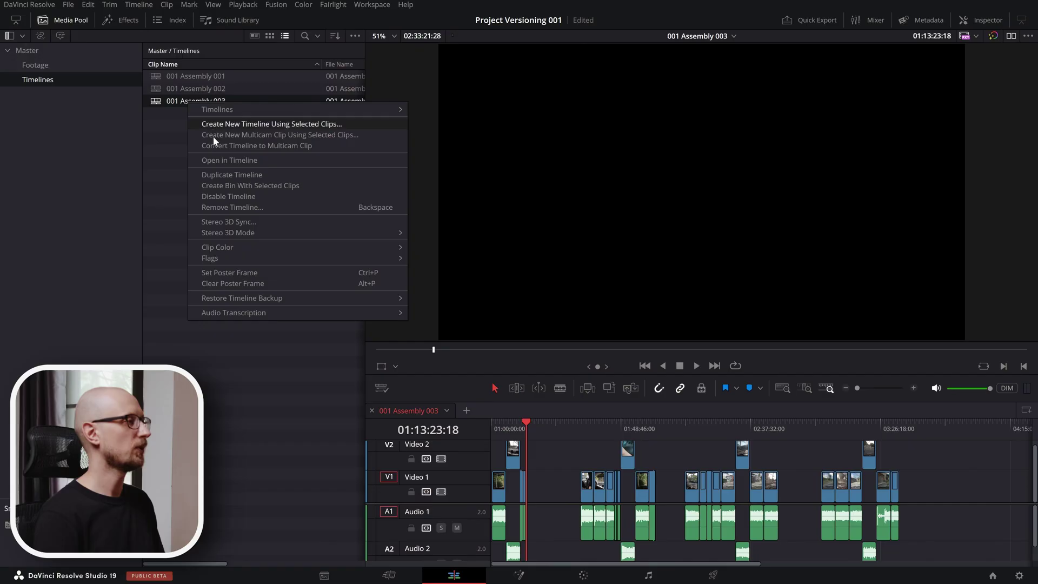
# Duplicate 001 Assembly 003 and name the copy 002 RC 001.
pyautogui.click(229, 176)
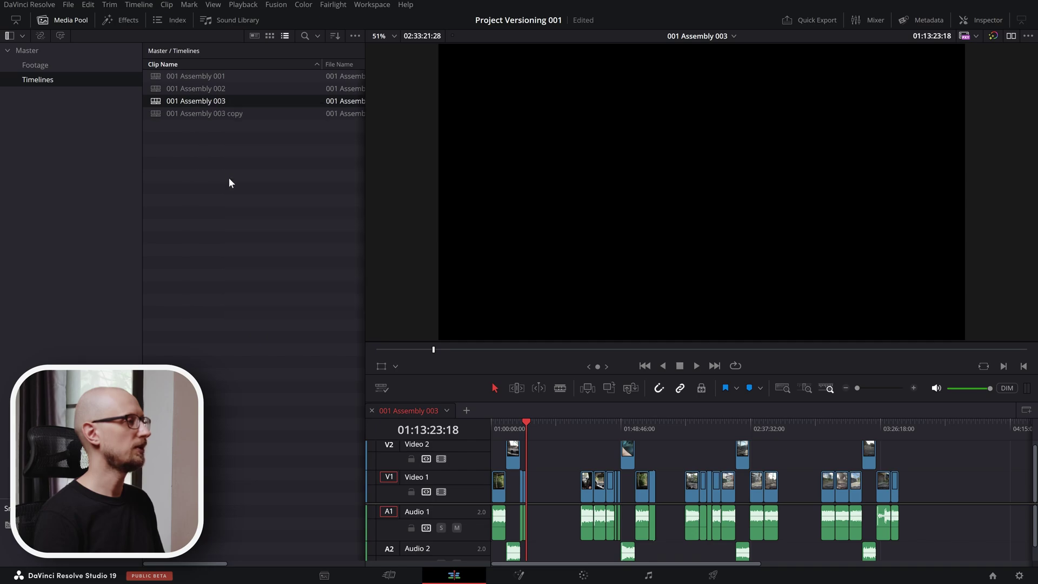
pyautogui.click(180, 115)
pyautogui.write('002')
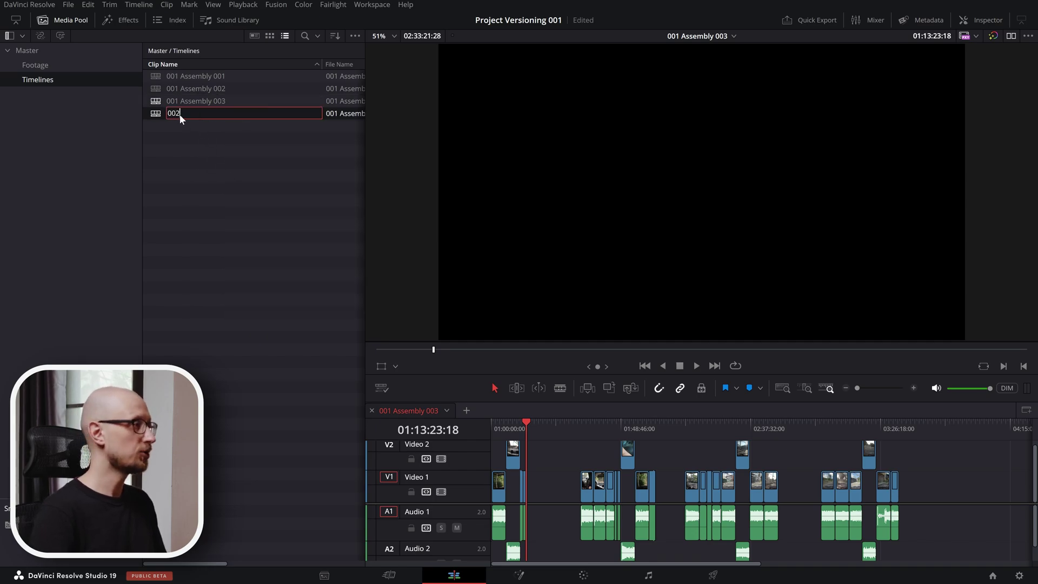
pyautogui.write(' RC')
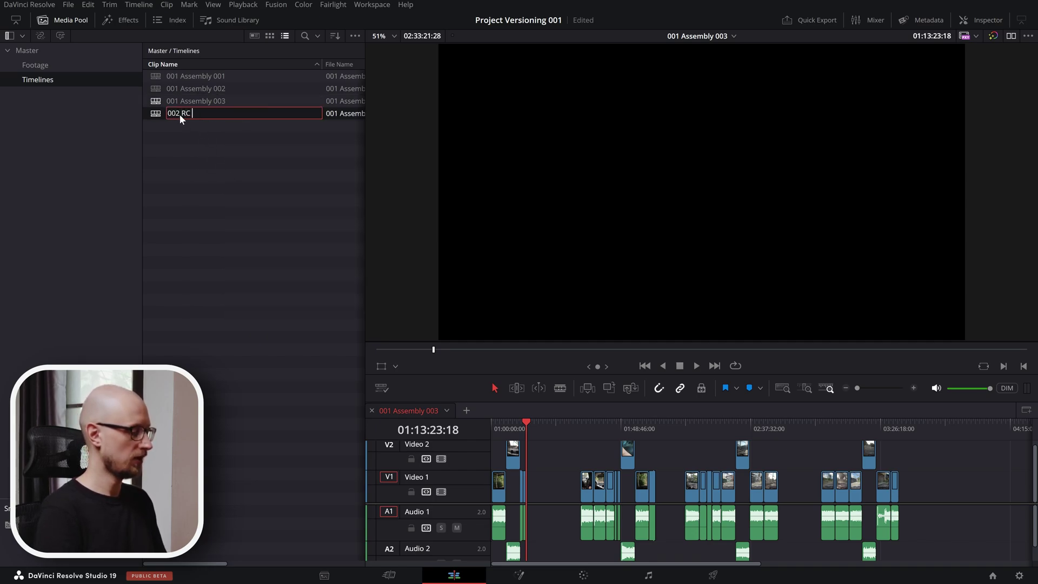
pyautogui.write(' 001')
pyautogui.press('Return')
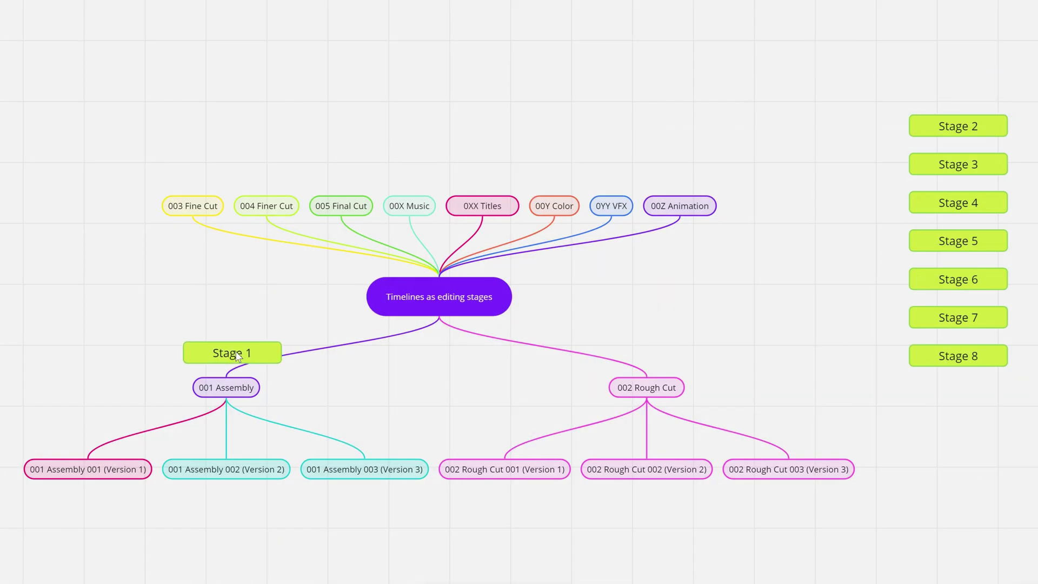
# Line up the Stage 2 through Stage 8 labels over the stage nodes.
pyautogui.moveTo(958, 126); pyautogui.dragTo(618, 353)
pyautogui.moveTo(957, 164); pyautogui.dragTo(174, 168)
pyautogui.moveTo(958, 203); pyautogui.dragTo(295, 158)
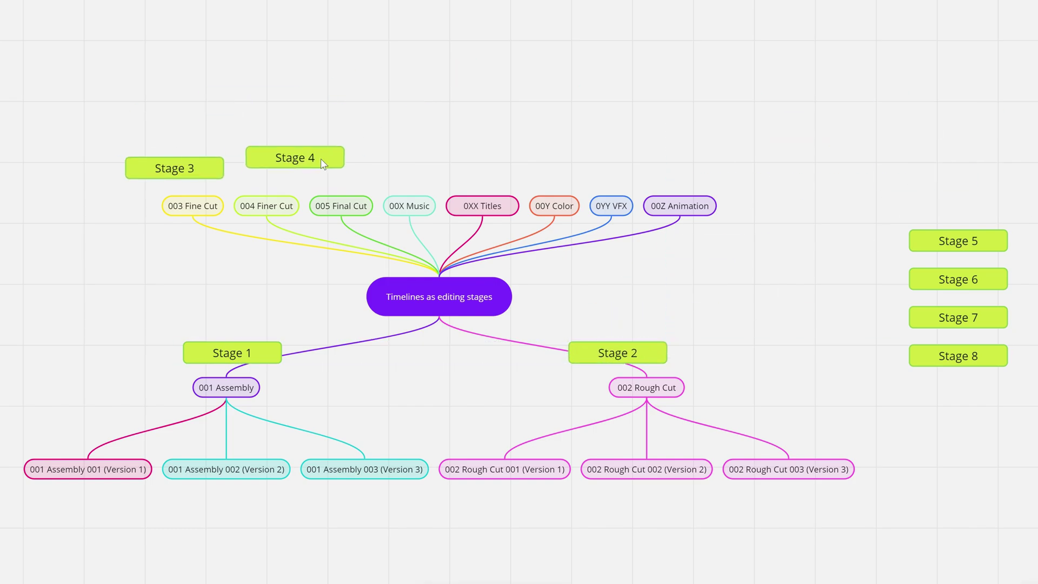
pyautogui.moveTo(957, 241); pyautogui.dragTo(402, 167)
pyautogui.moveTo(957, 279); pyautogui.dragTo(511, 168)
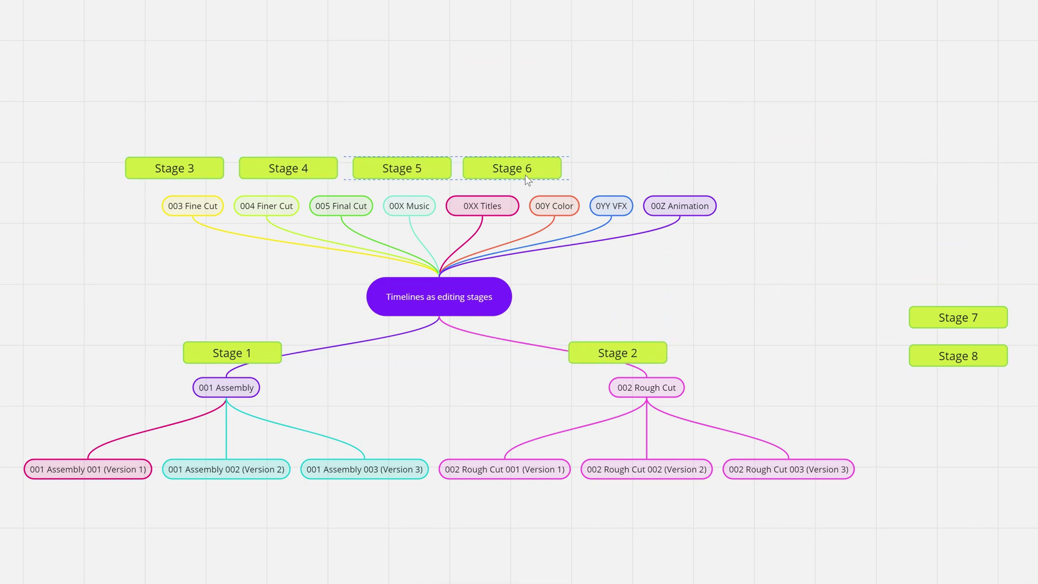
pyautogui.moveTo(958, 317); pyautogui.dragTo(624, 167)
pyautogui.moveTo(958, 356); pyautogui.dragTo(734, 167)
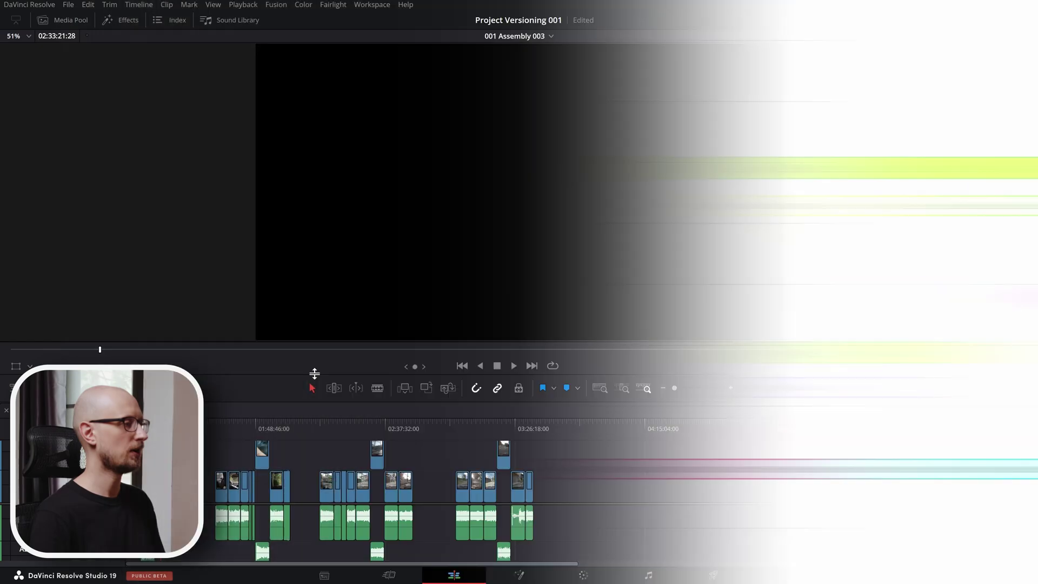
# Enlarge the timeline, move the later clip group near the start, and reposition it.
pyautogui.moveTo(314, 373); pyautogui.dragTo(313, 262)
pyautogui.click(440, 310)
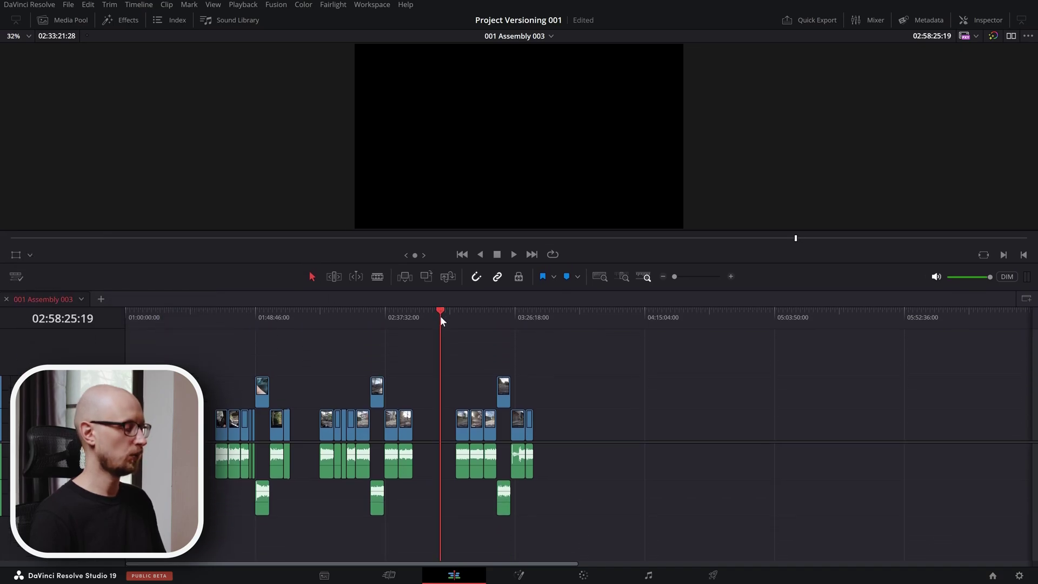
pyautogui.press('BackSpace')
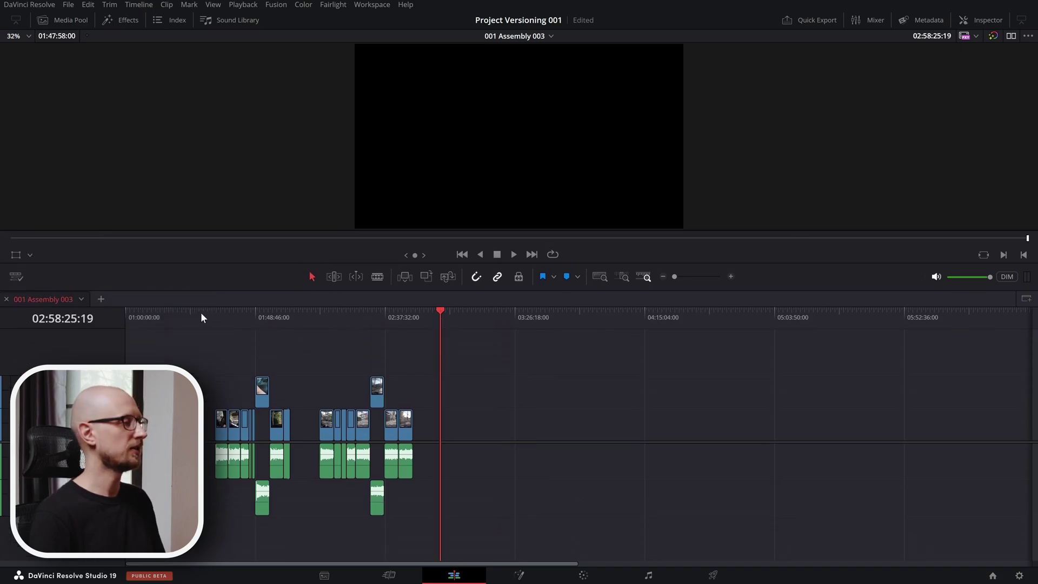
pyautogui.click(195, 313)
pyautogui.hotkey('ctrl', 'a')
pyautogui.moveTo(220, 438); pyautogui.dragTo(379, 413)
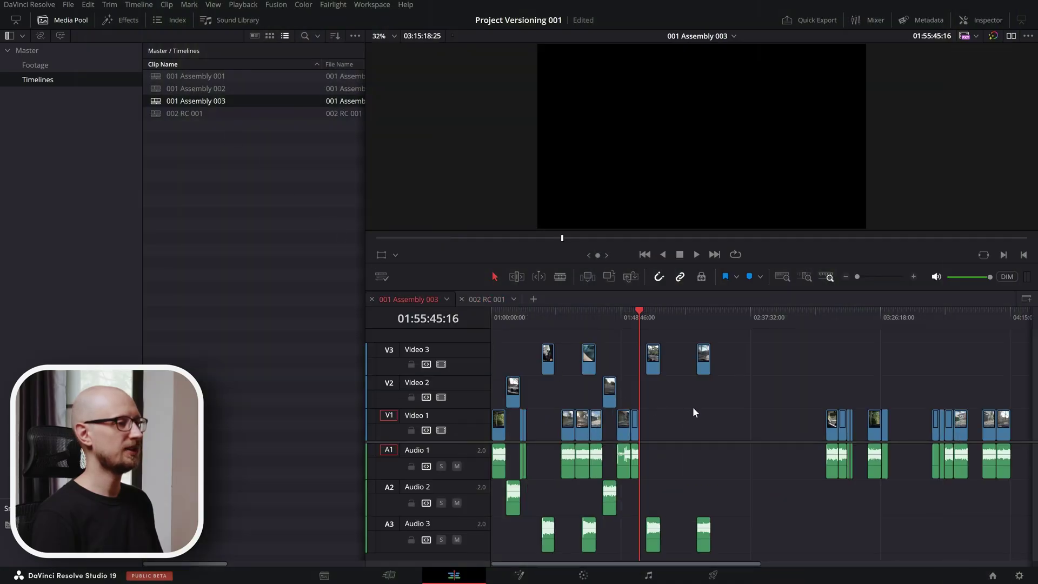
# Cut all clips from 001 Assembly 003 and paste them after the clips in 002 RC 001.
pyautogui.hotkey('ctrl', '-')
pyautogui.hotkey('ctrl', 'a')
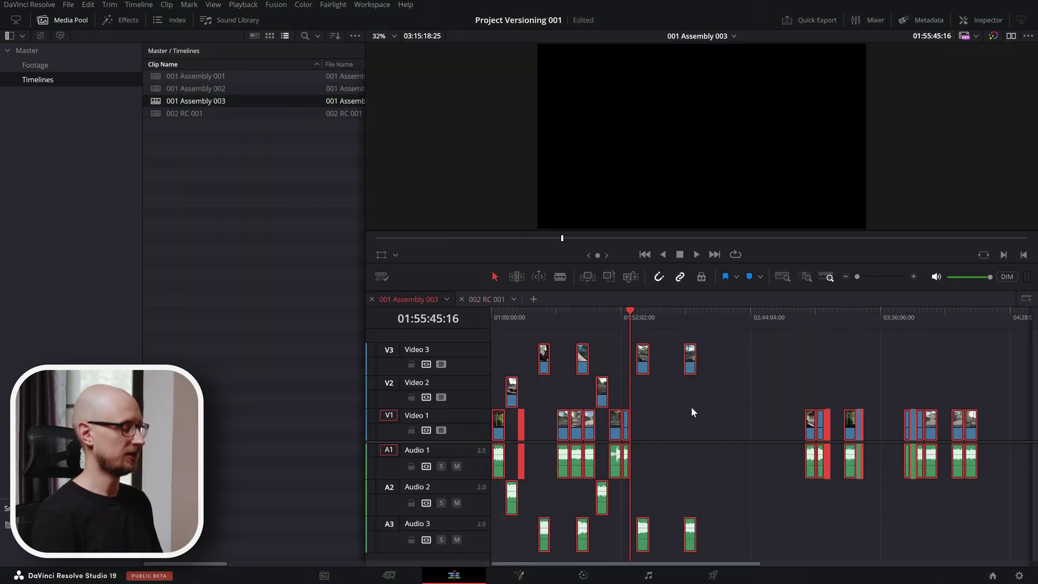
pyautogui.press('Delete')
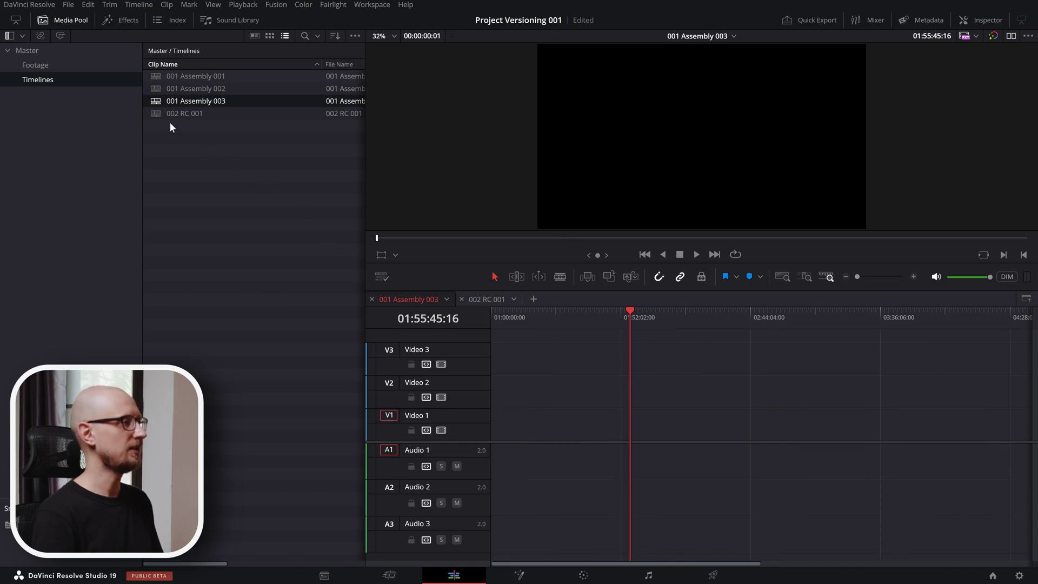
pyautogui.doubleClick(176, 114)
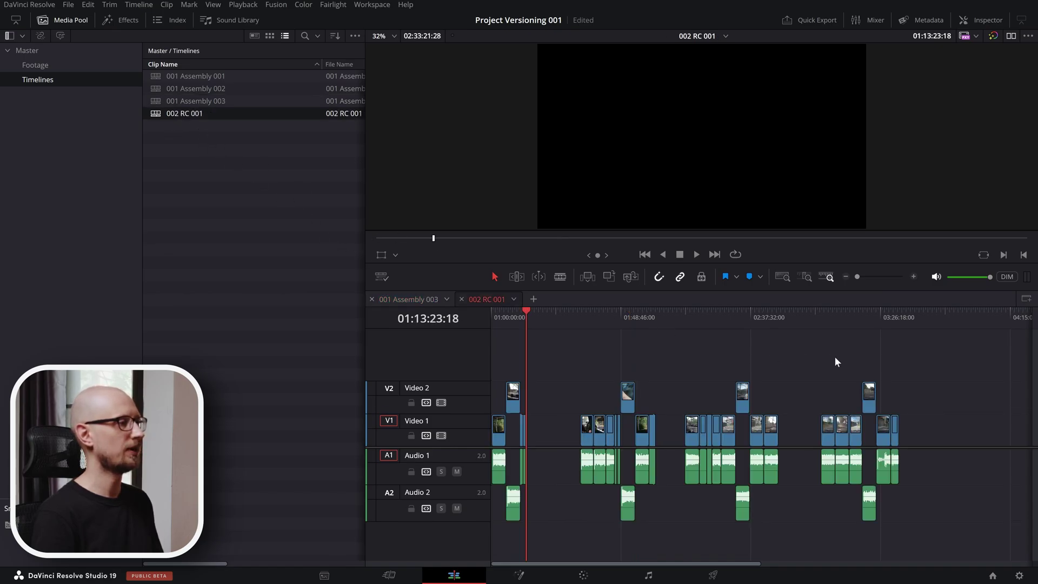
pyautogui.click(951, 317)
pyautogui.hotkey('ctrl', 'v')
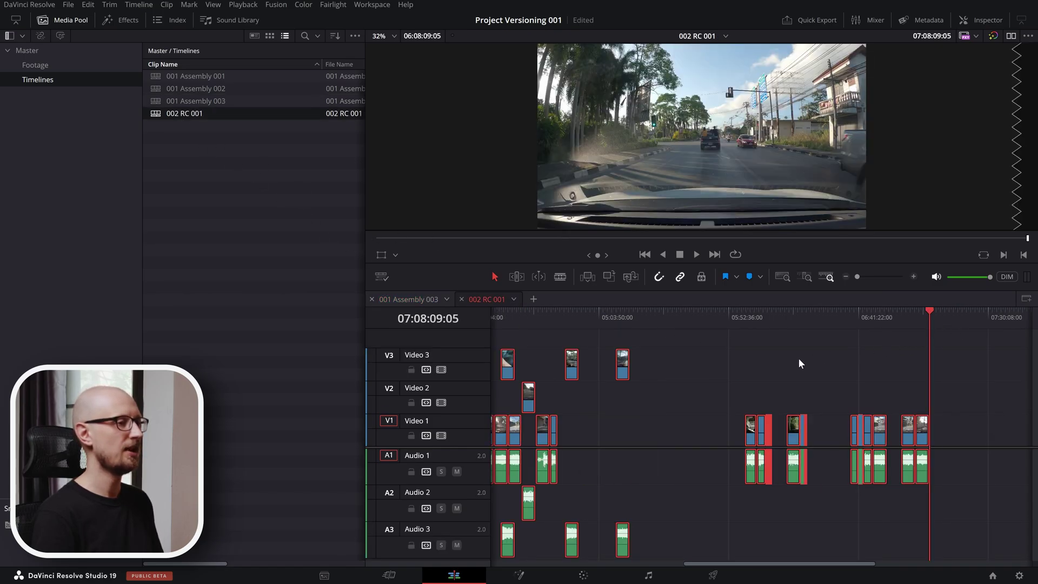
# Ripple-delete the older clips at the start of 002 RC 001, leaving only it open.
pyautogui.hotkey('ctrl', '-')
pyautogui.scroll(4, 602, 371)
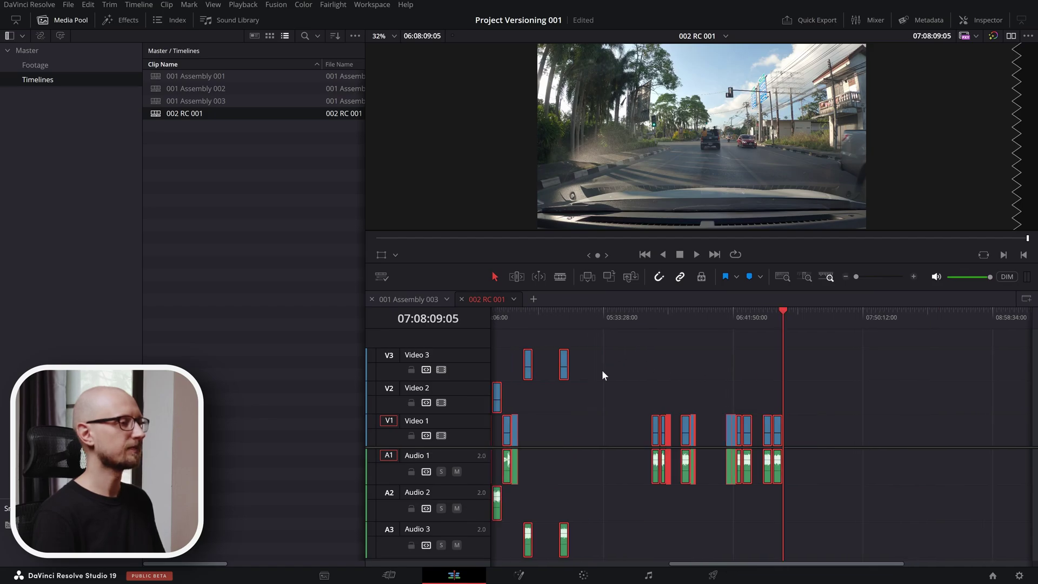
pyautogui.scroll(4, 604, 384)
pyautogui.scroll(4, 603, 386)
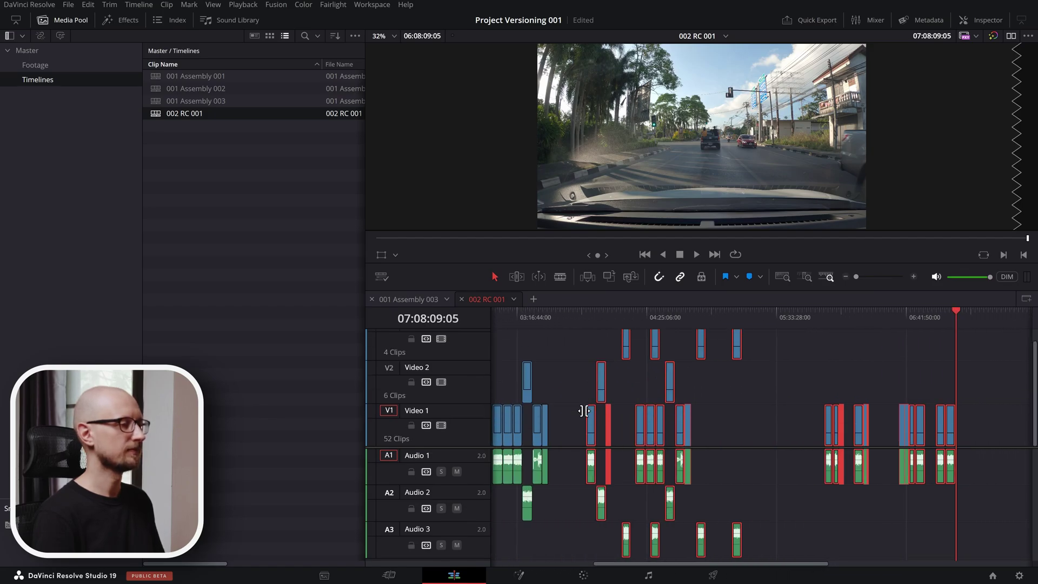
pyautogui.scroll(3, 603, 388)
pyautogui.moveTo(568, 315); pyautogui.dragTo(511, 315)
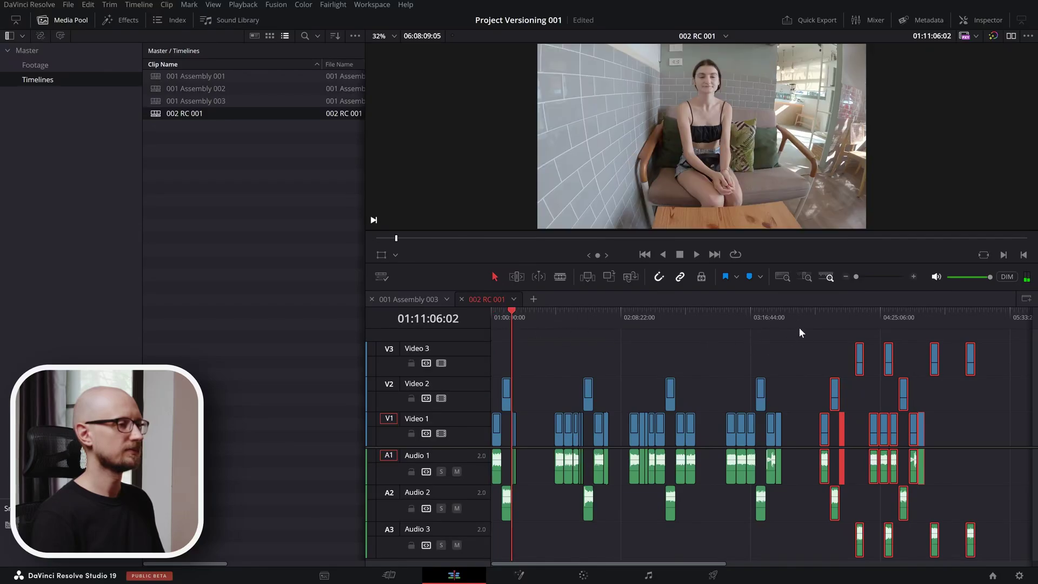
pyautogui.moveTo(799, 327); pyautogui.dragTo(448, 535)
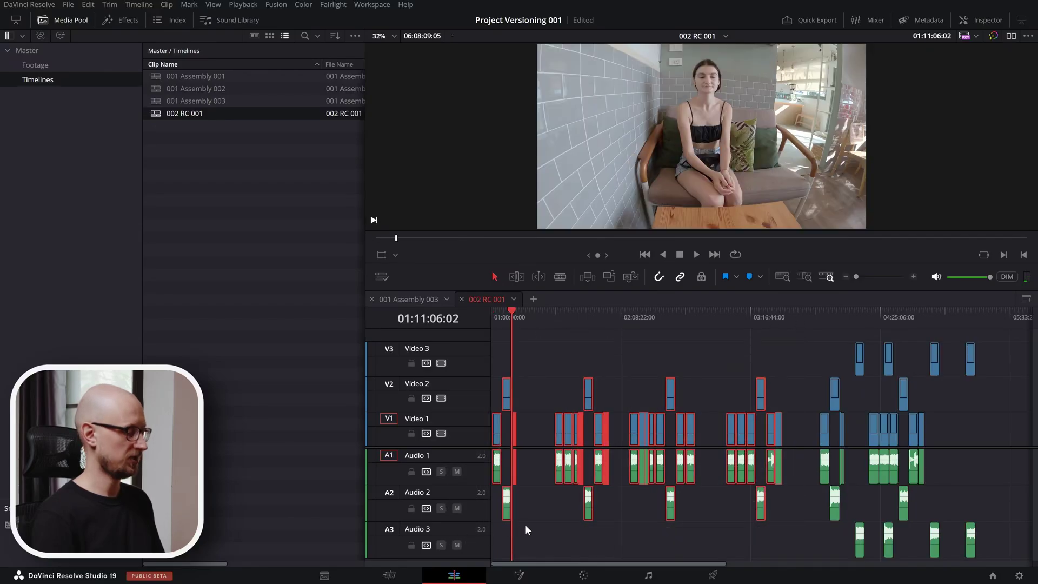
pyautogui.press('BackSpace')
pyautogui.hotkey('ctrl', 'z')
pyautogui.hotkey('shift', 'Delete')
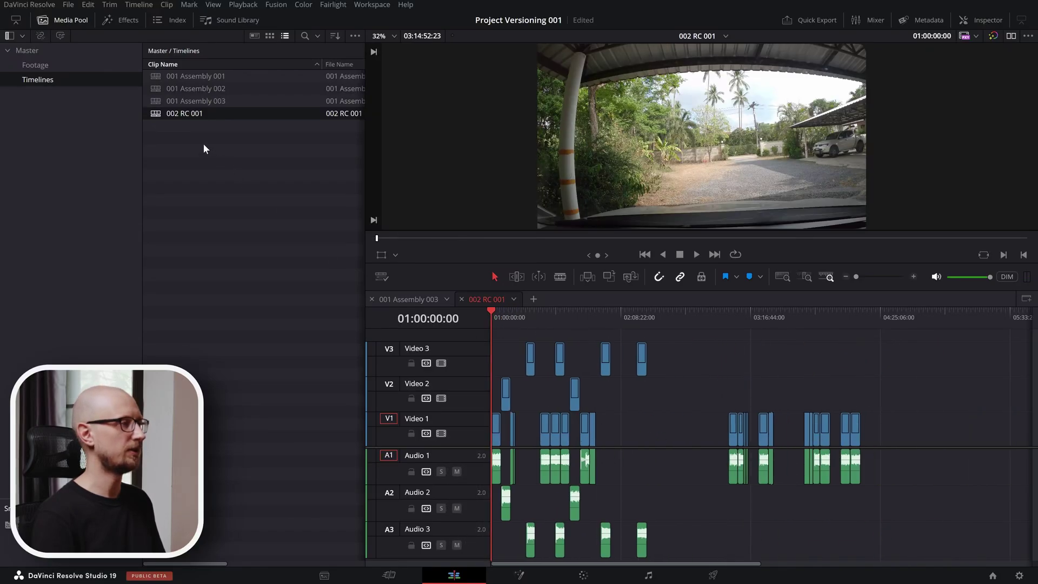
pyautogui.doubleClick(196, 100)
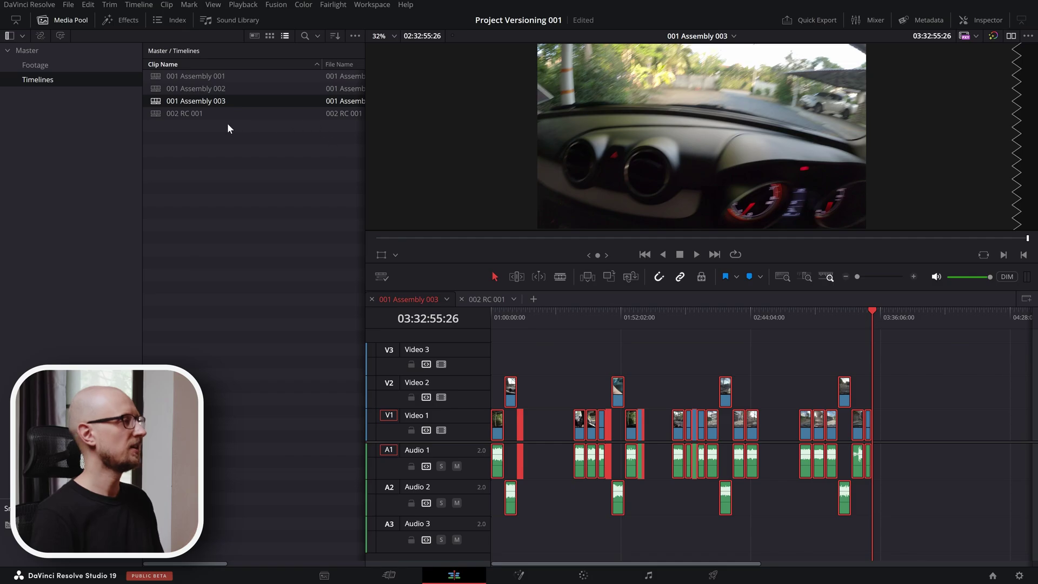
pyautogui.doubleClick(154, 113)
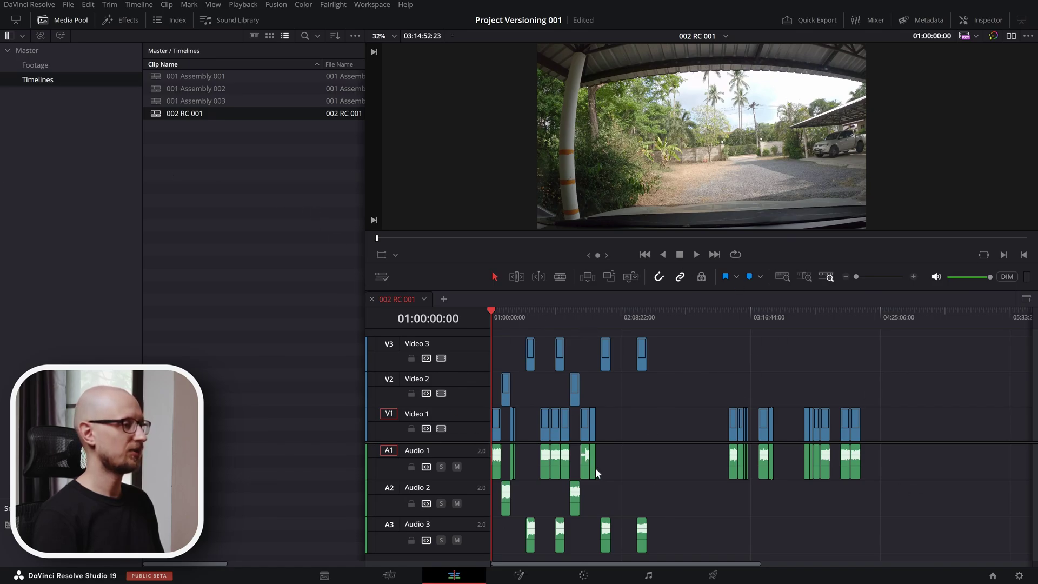
# Duplicate 002 RC 001, rename the copy 002 RC 002, and open it.
pyautogui.rightClick(181, 114)
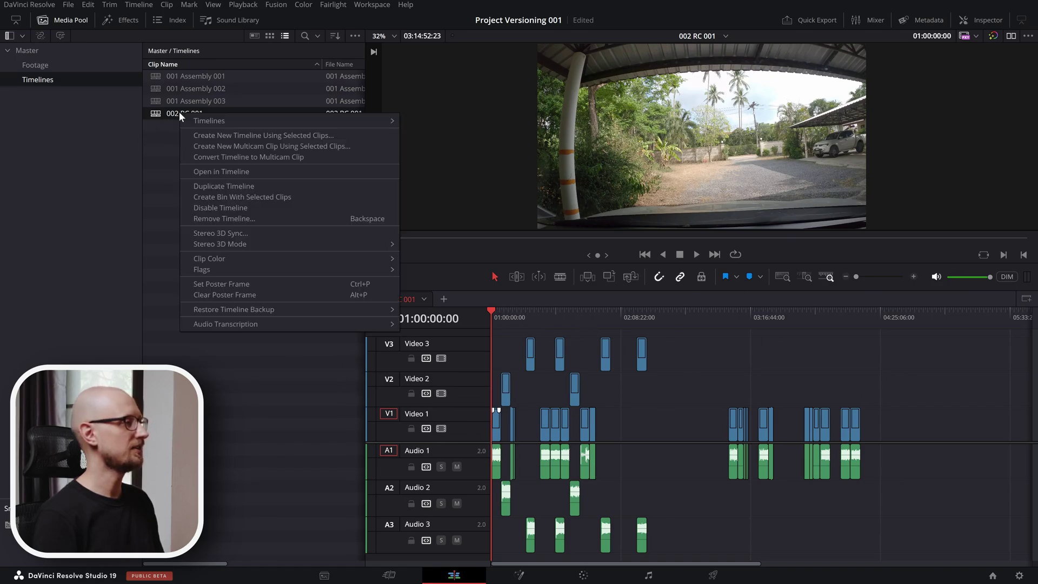
pyautogui.click(207, 187)
pyautogui.click(203, 126)
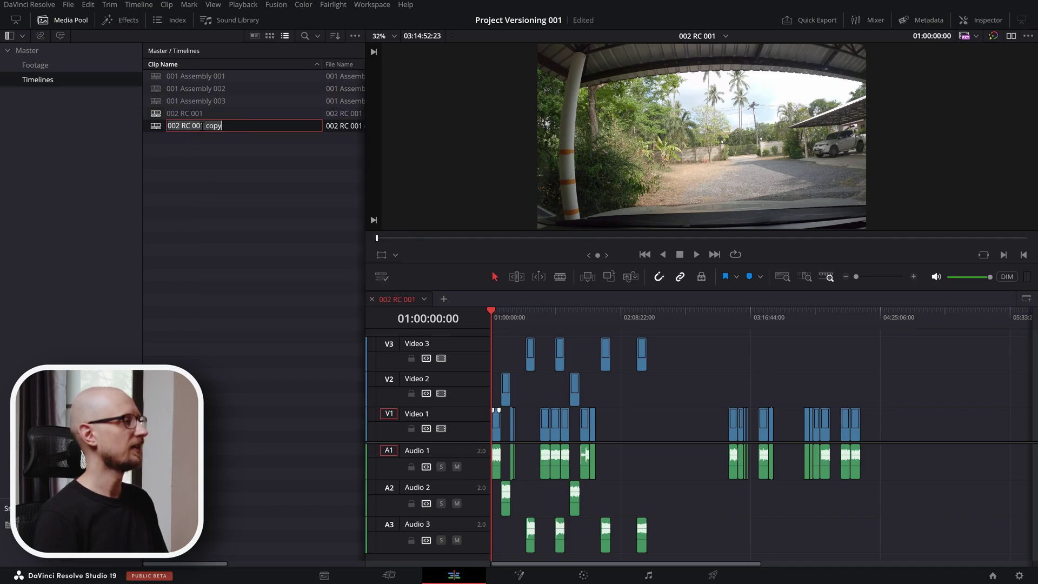
pyautogui.moveTo(204, 125); pyautogui.dragTo(228, 126)
pyautogui.write('2')
pyautogui.press('Return')
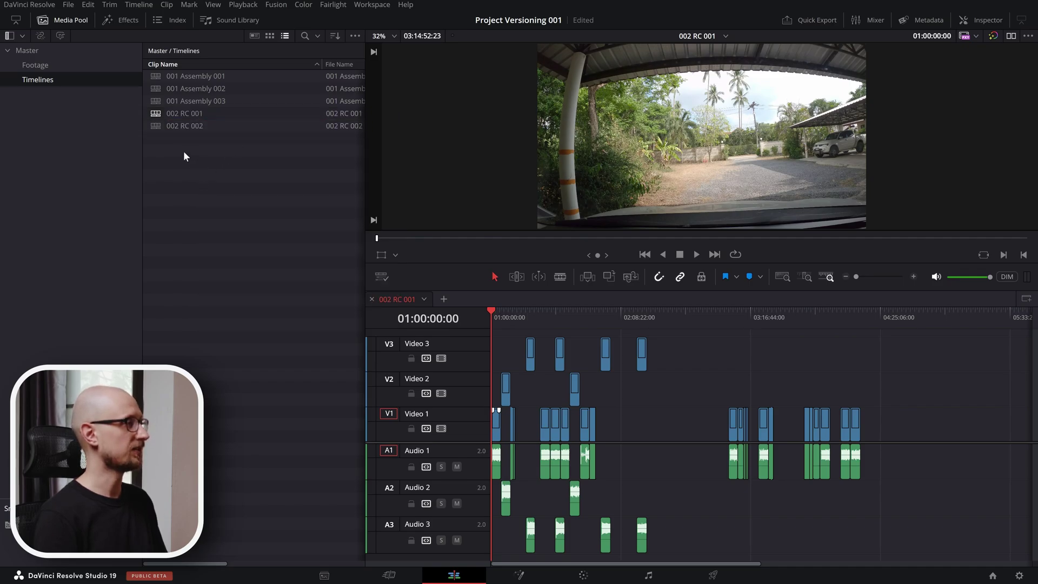
pyautogui.doubleClick(155, 126)
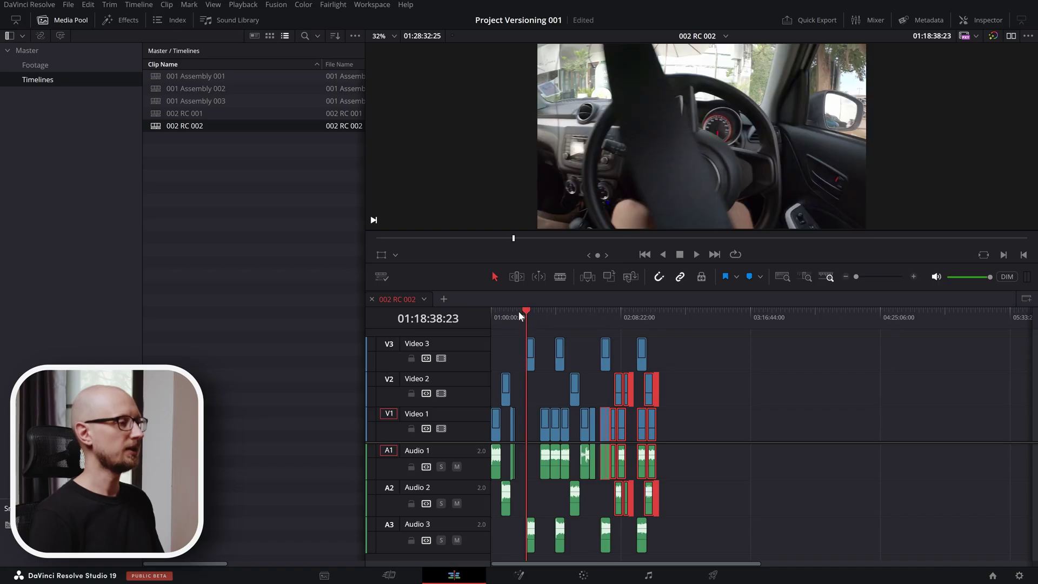
# Select the clips in 002 RC 002 and drag them later, to about 03:16:44.
pyautogui.hotkey('ctrl', 'a')
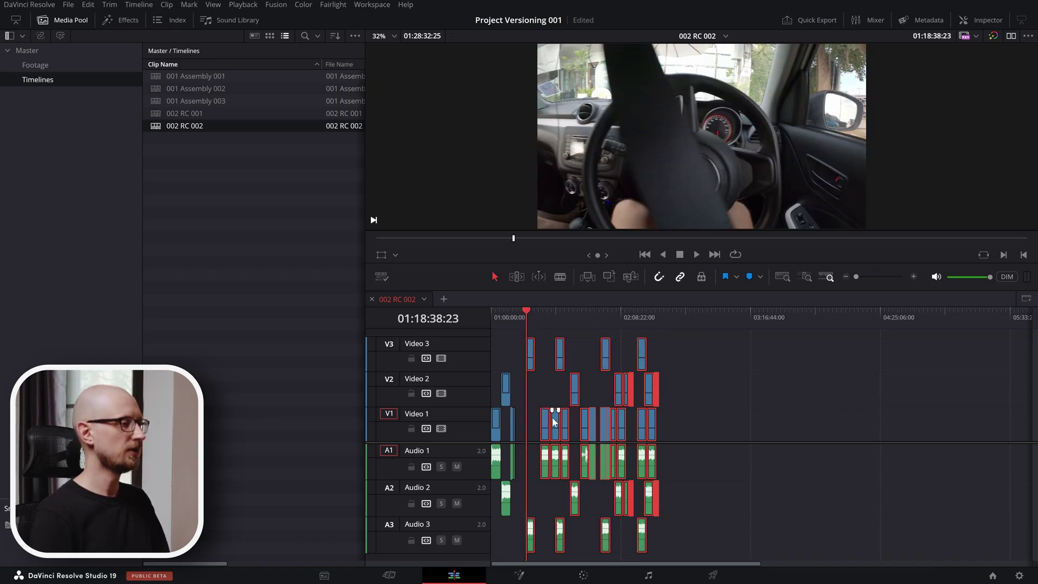
pyautogui.moveTo(566, 424); pyautogui.dragTo(613, 397)
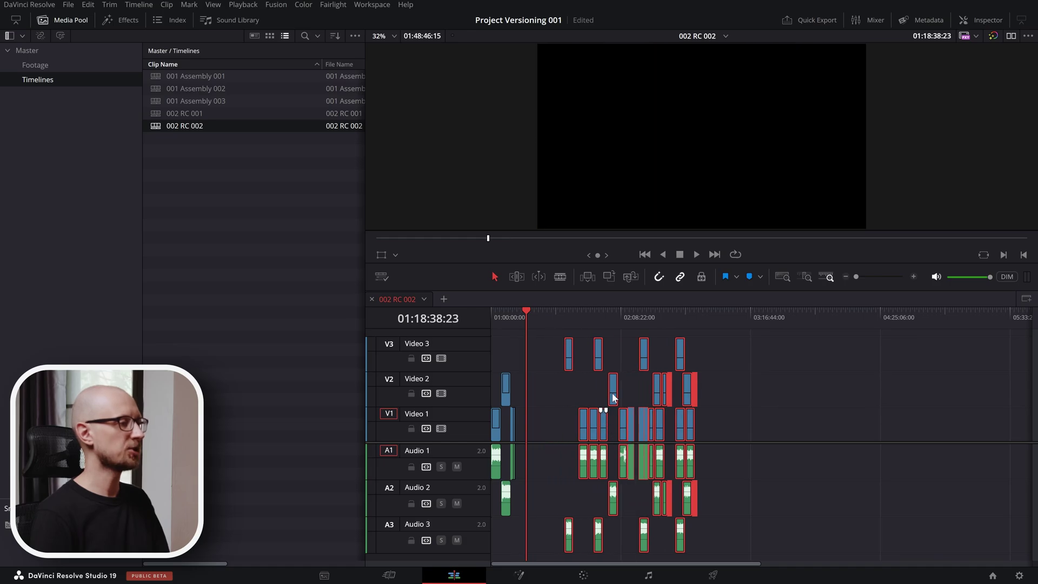
pyautogui.moveTo(640, 314); pyautogui.dragTo(671, 322)
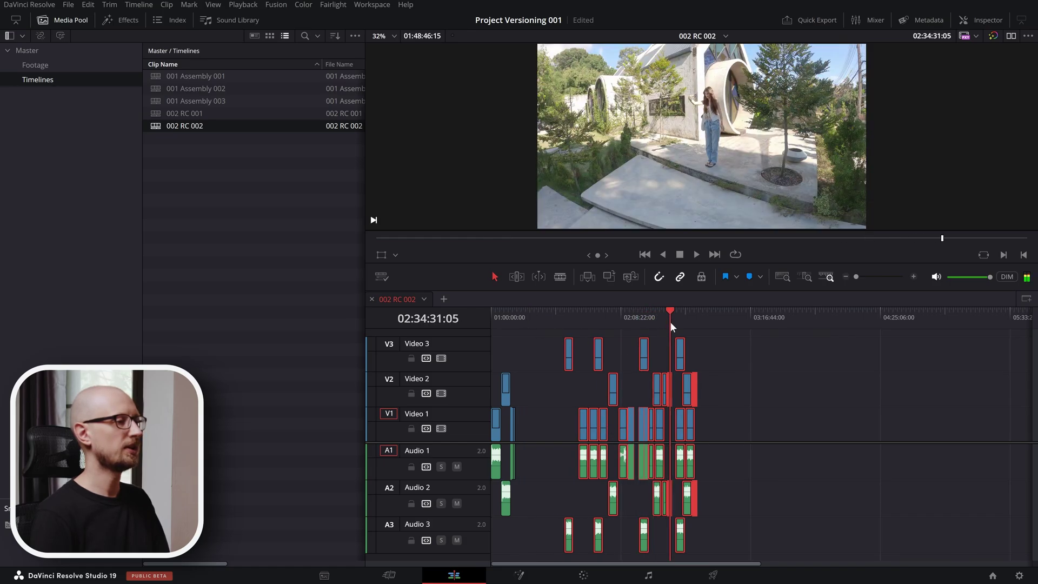
pyautogui.moveTo(681, 422); pyautogui.dragTo(763, 422)
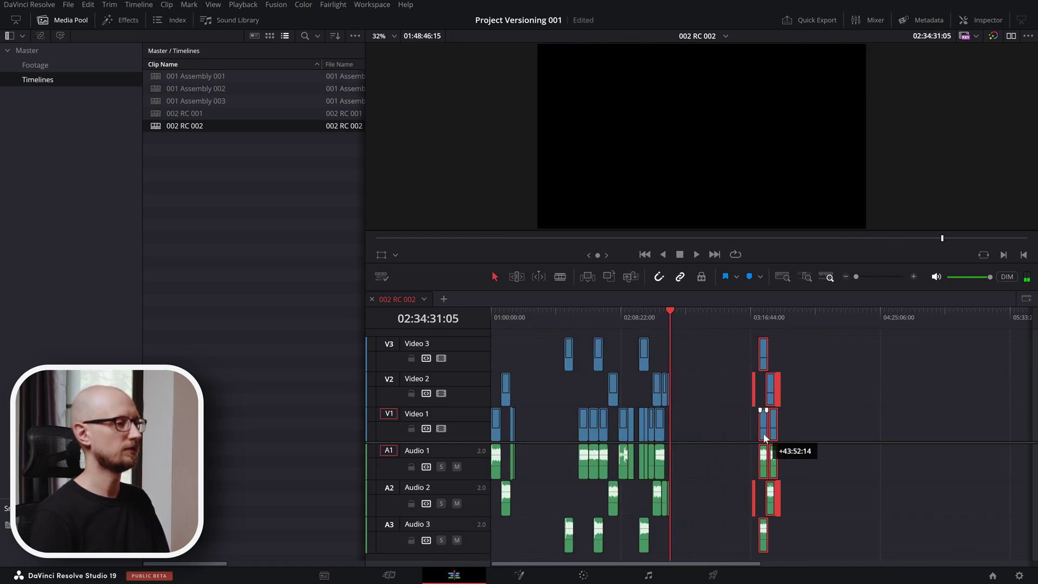
pyautogui.click(700, 432)
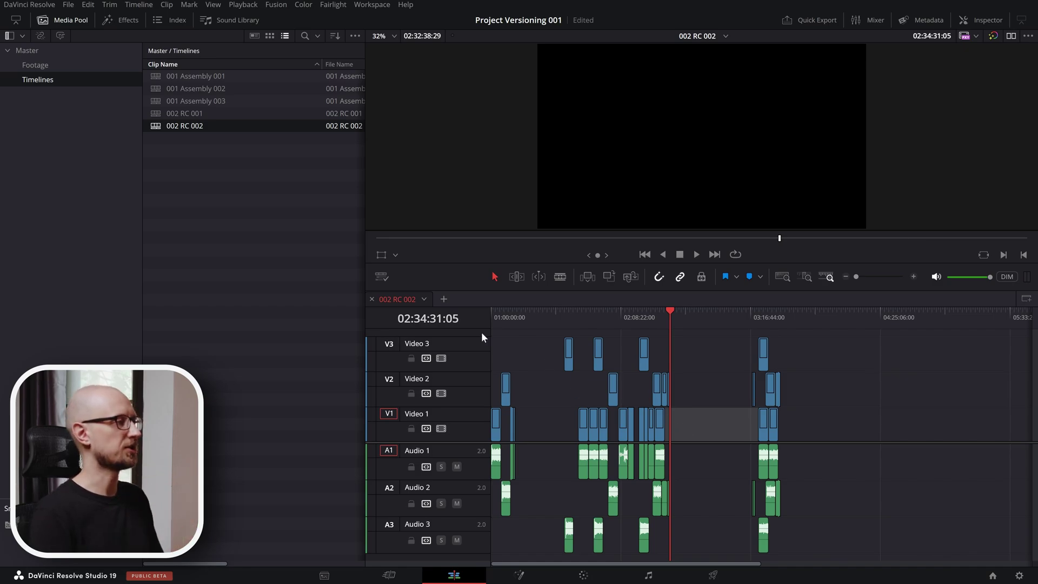
# Duplicate 002 RC 002 as 002 RC 003 and open it.
pyautogui.rightClick(160, 128)
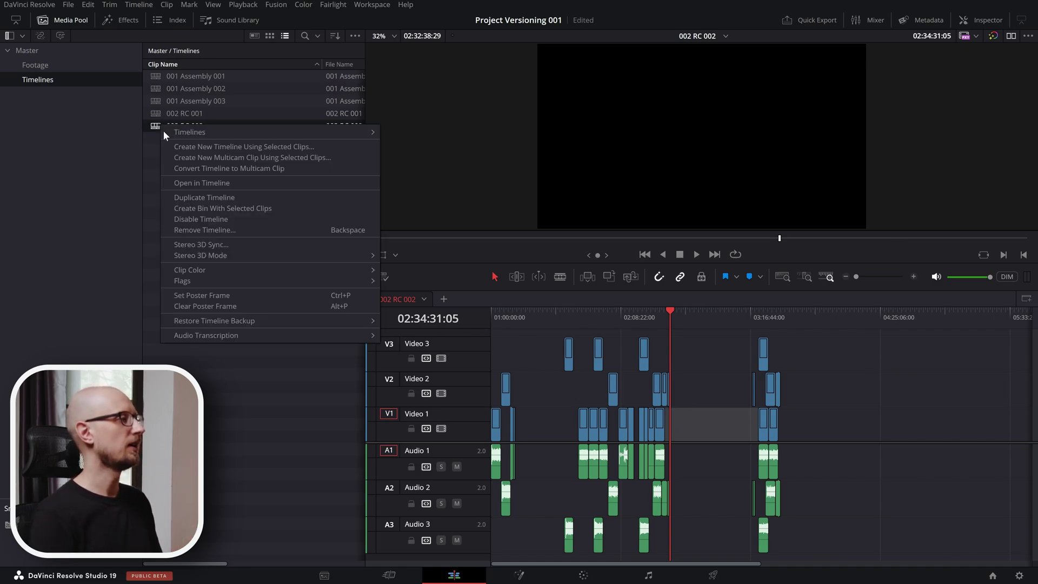
pyautogui.click(198, 195)
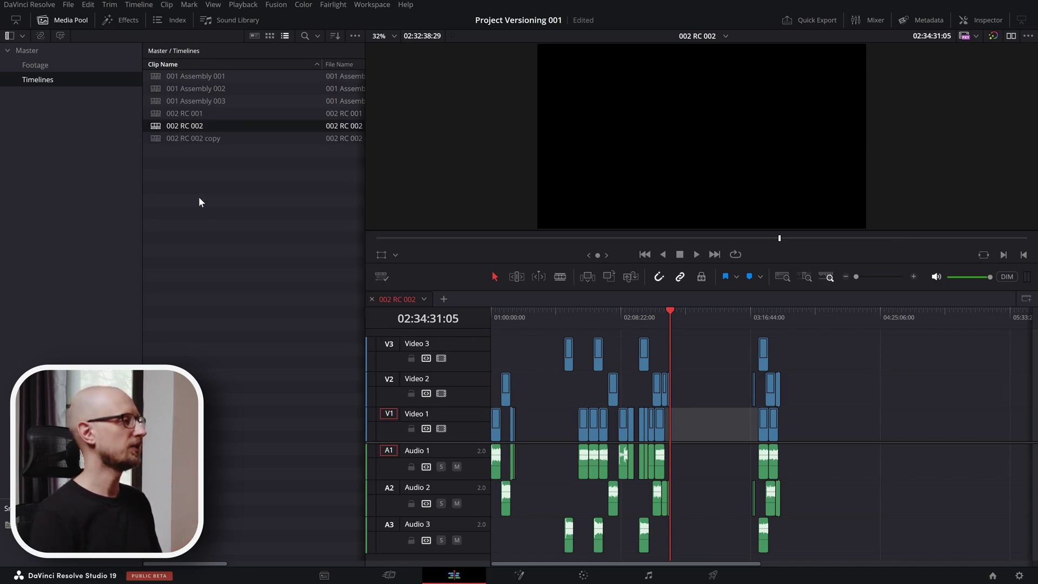
pyautogui.click(198, 139)
pyautogui.moveTo(202, 138); pyautogui.dragTo(234, 139)
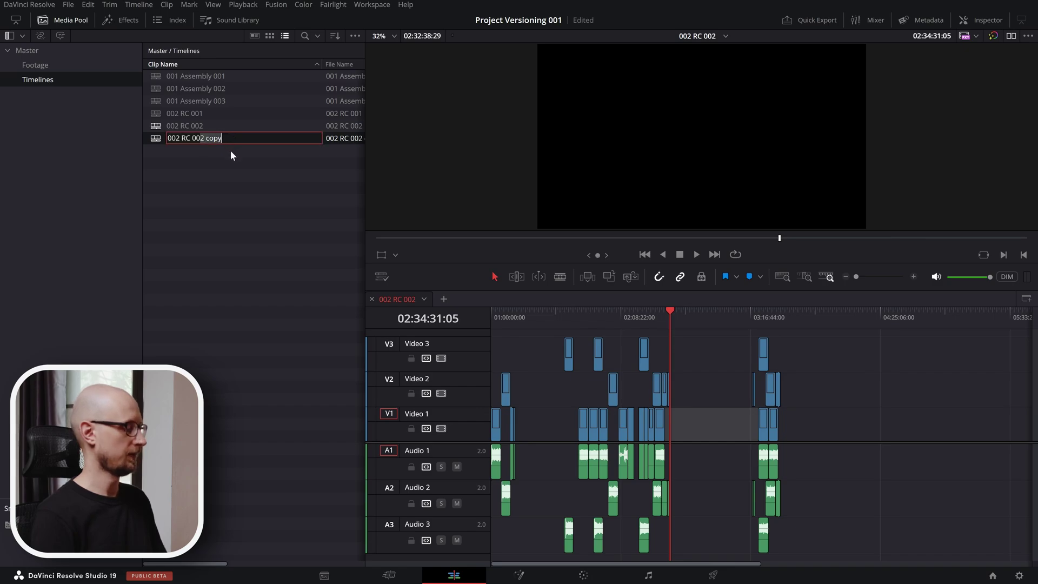
pyautogui.write('3')
pyautogui.press('Return')
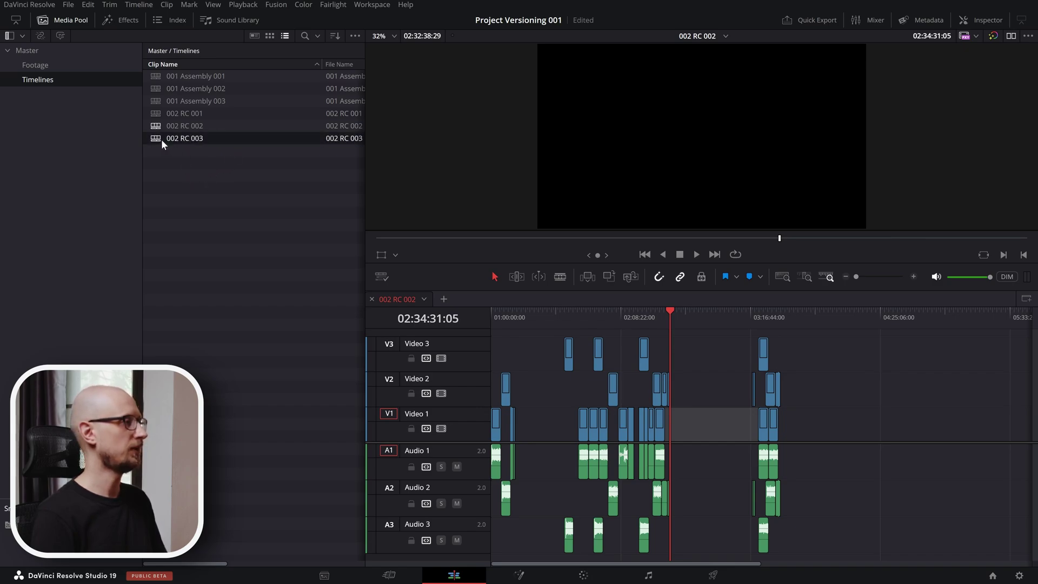
pyautogui.doubleClick(161, 139)
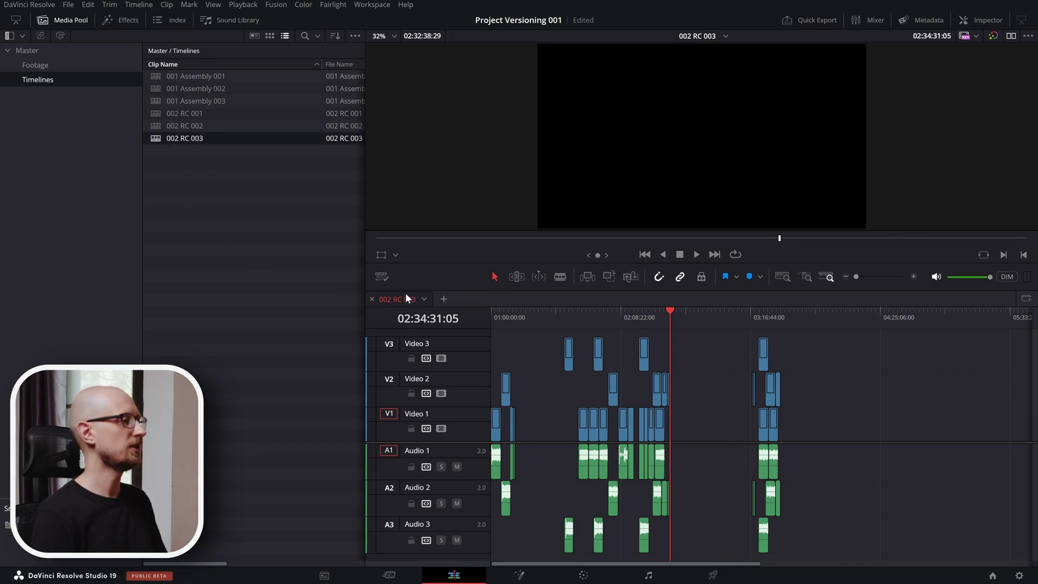
# Duplicate 002 RC 003 and rename the copy 003 FC 001.
pyautogui.rightClick(182, 140)
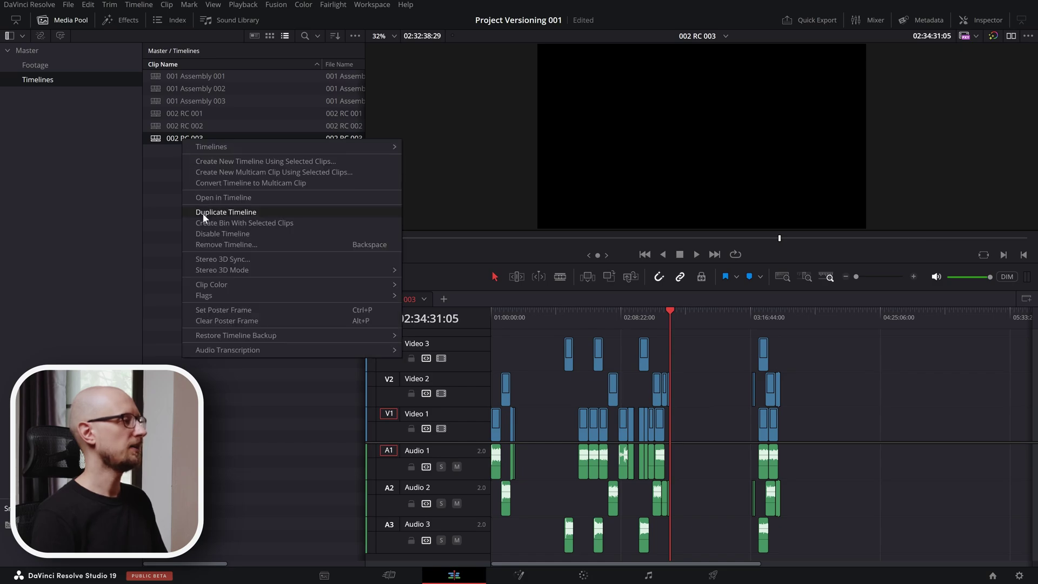
pyautogui.click(203, 212)
pyautogui.click(174, 150)
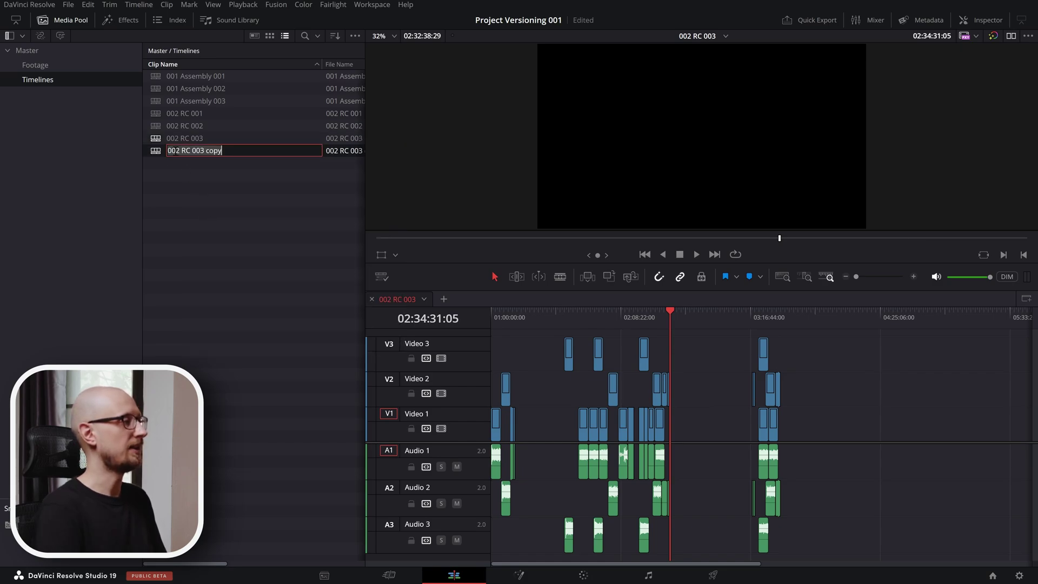
pyautogui.moveTo(180, 150); pyautogui.dragTo(259, 171)
pyautogui.press('BackSpace')
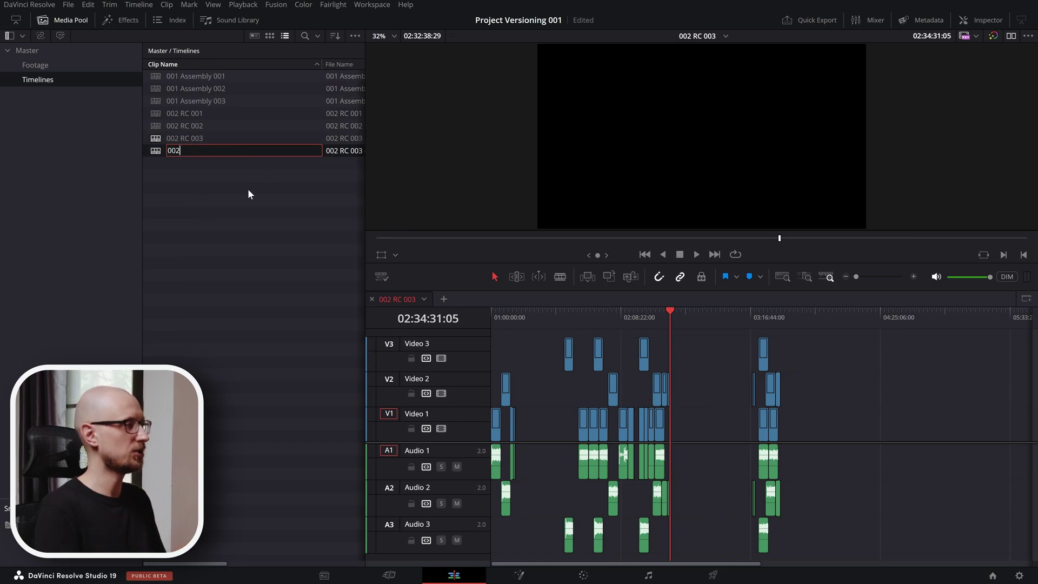
pyautogui.press('BackSpace')
pyautogui.write('3 F')
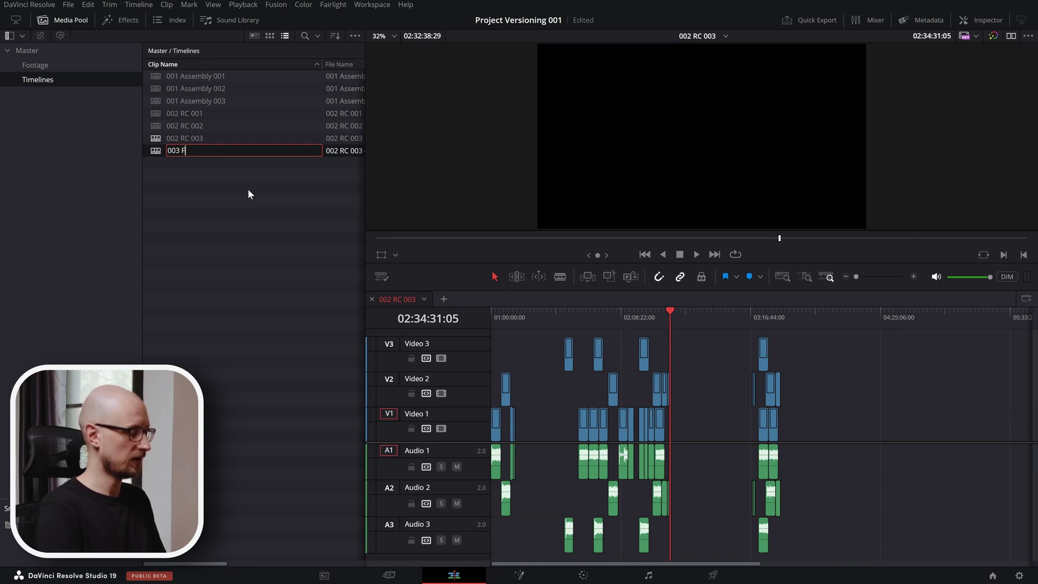
pyautogui.write('C')
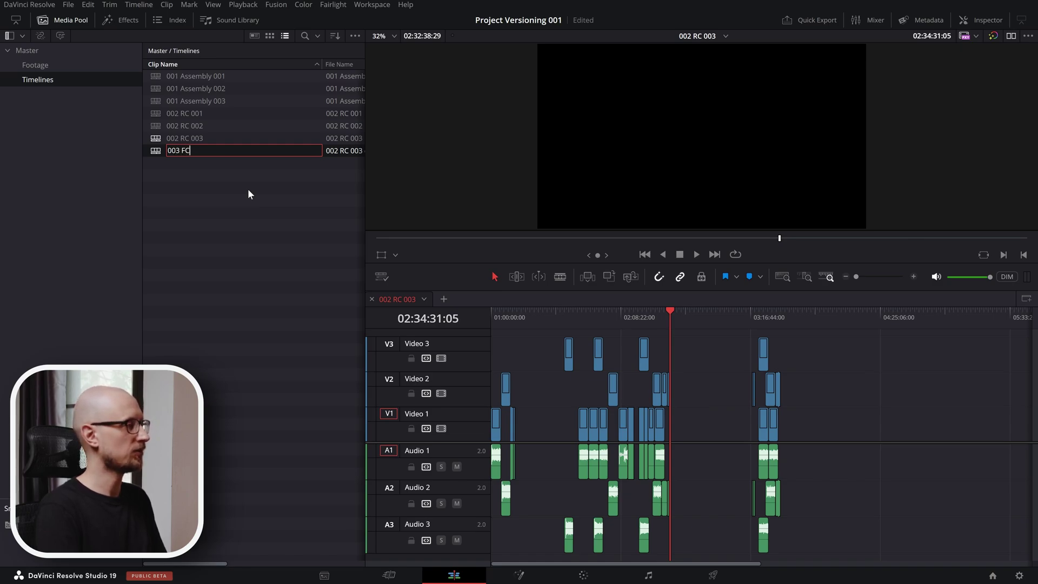
pyautogui.write(' 001')
pyautogui.press('Return')
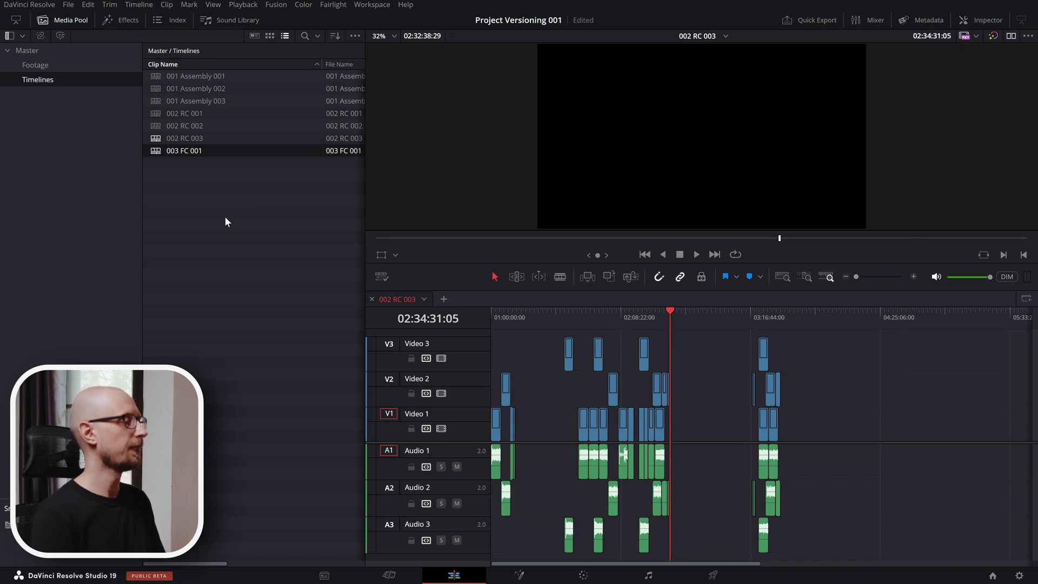
pyautogui.click(225, 216)
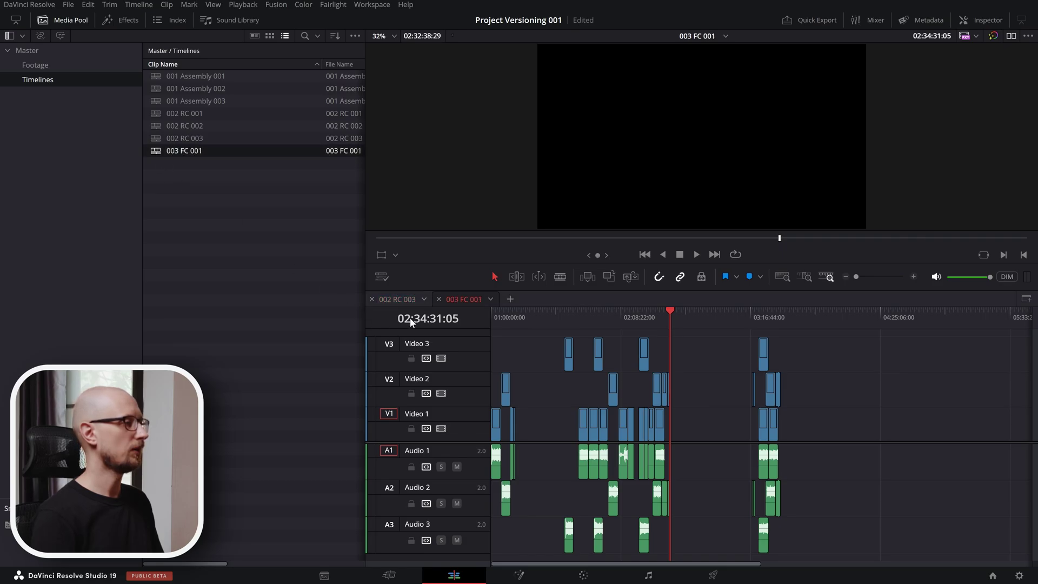
# Ripple-delete the empty gap in 003 FC 001 so the clips close up.
pyautogui.click(526, 426)
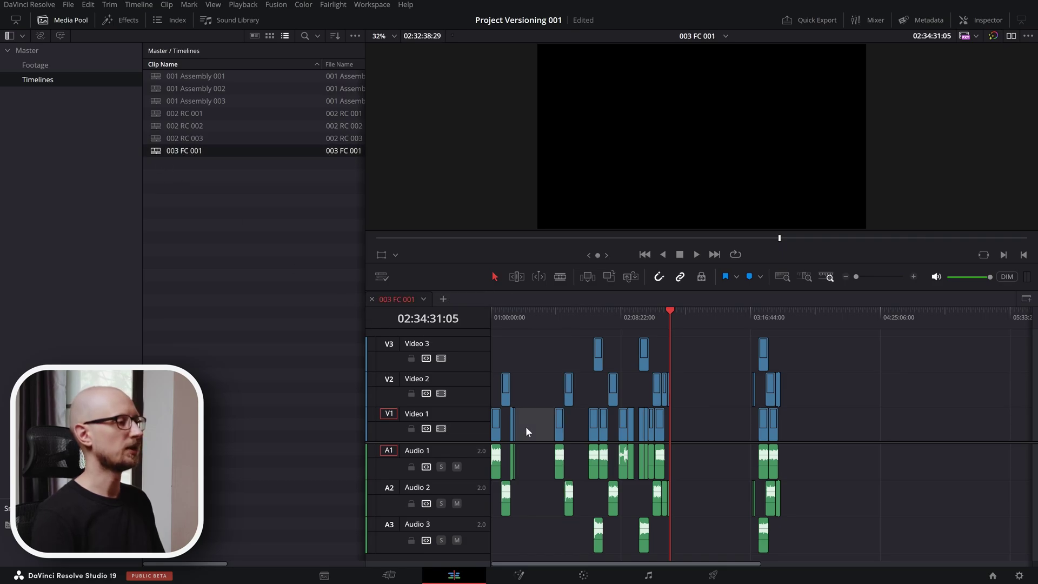
pyautogui.press('Delete')
pyautogui.press('Delete')
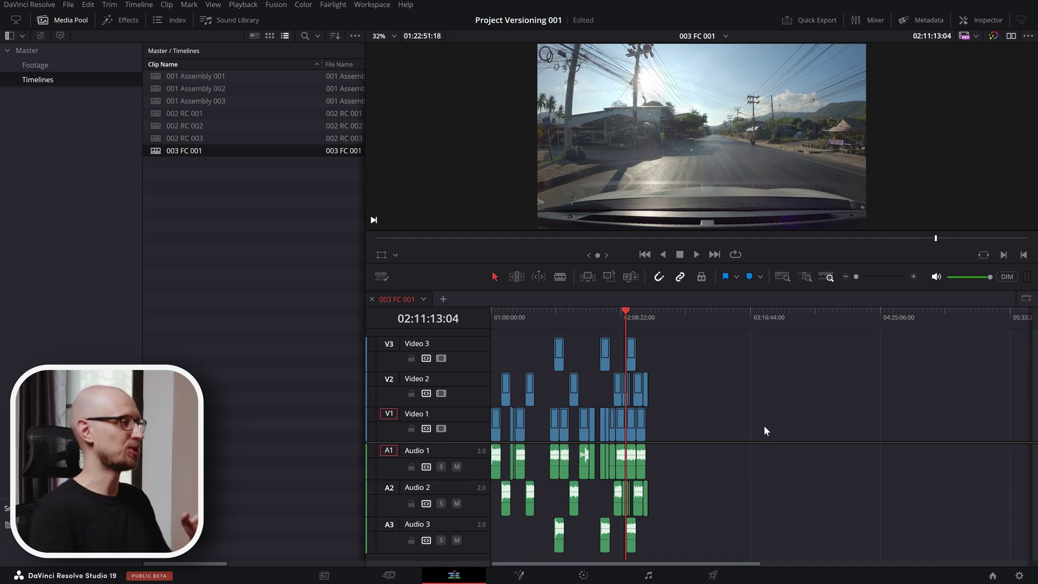
# Duplicate 003 FC 001 as 003 FC 002.
pyautogui.rightClick(175, 150)
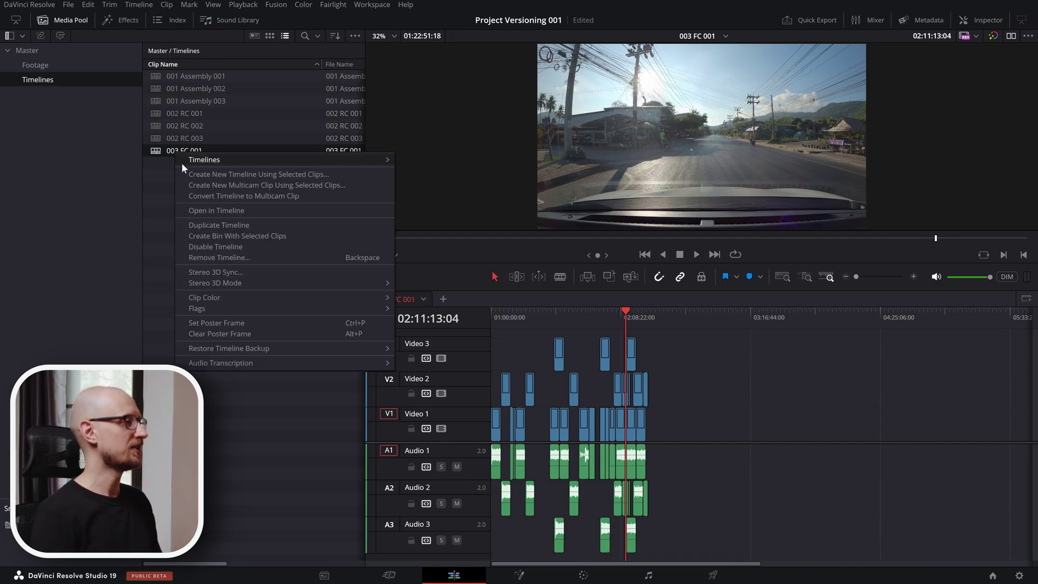
pyautogui.click(206, 221)
pyautogui.click(202, 162)
pyautogui.write('003 FC 002')
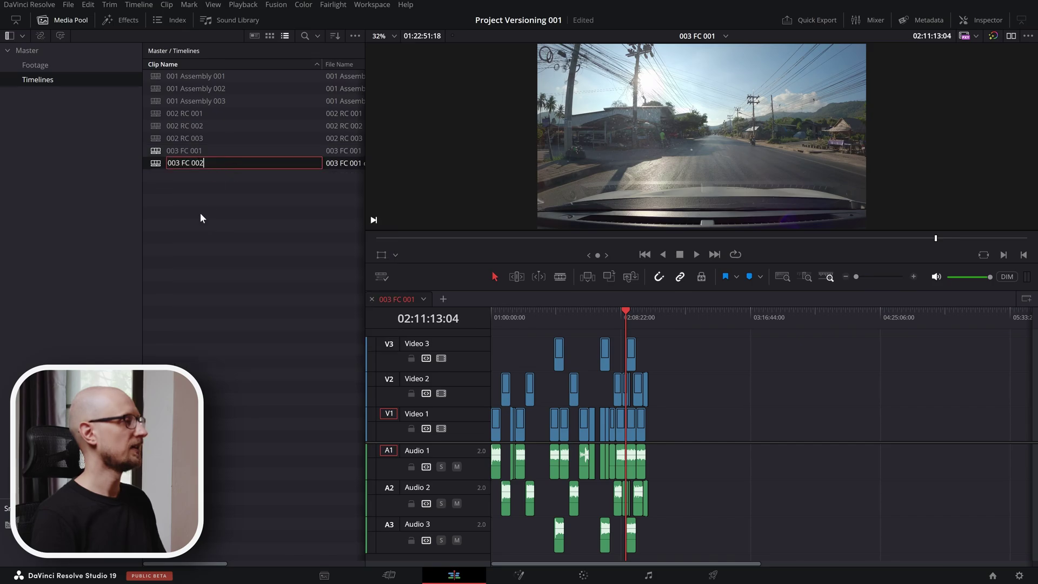
# Duplicate 003 FC 002 and name the copy 004 Color 001.
pyautogui.rightClick(157, 165)
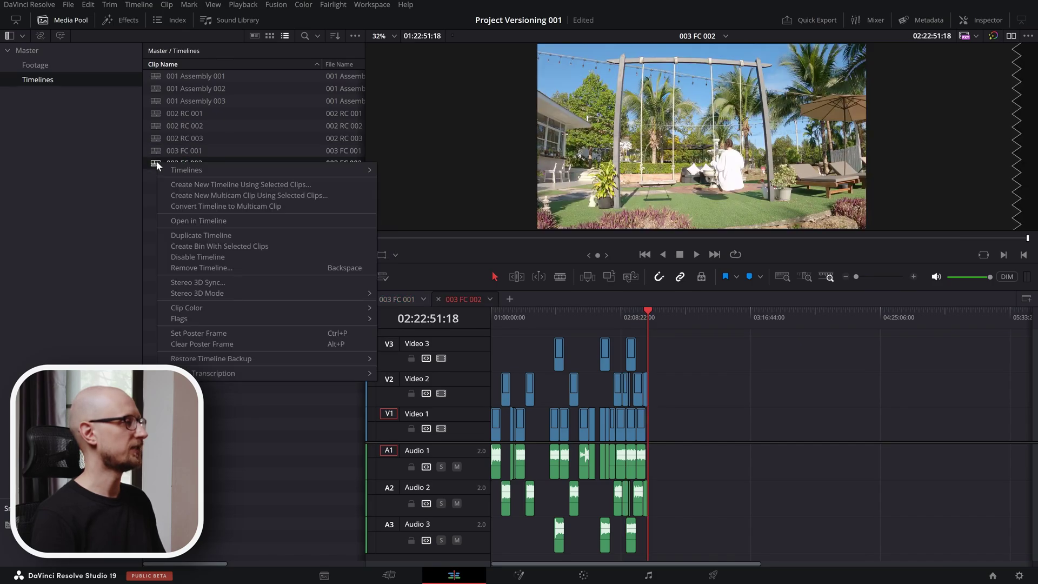
pyautogui.click(191, 237)
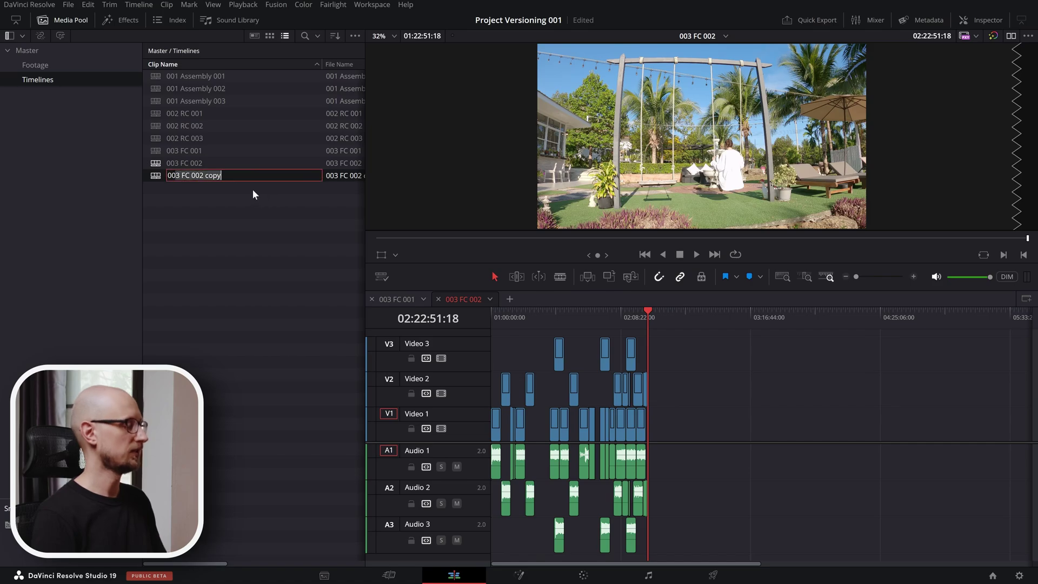
pyautogui.write('004 Co')
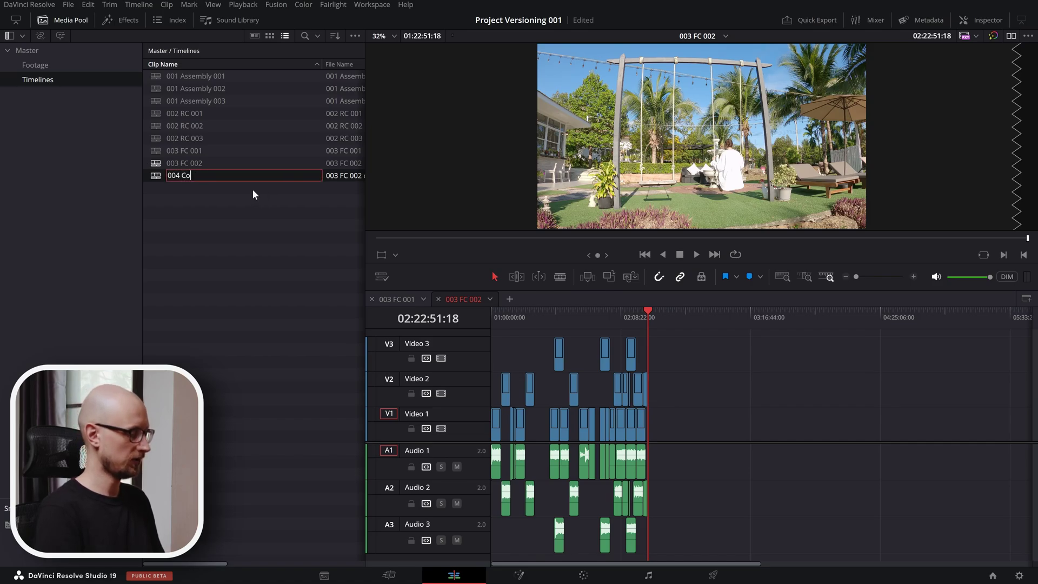
pyautogui.write('lor 001')
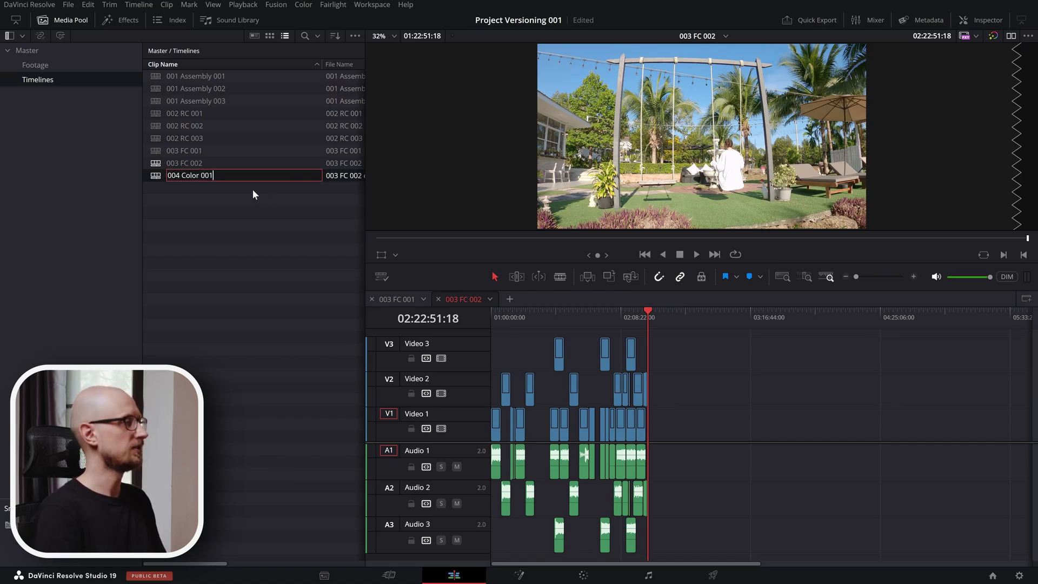
pyautogui.press('Return')
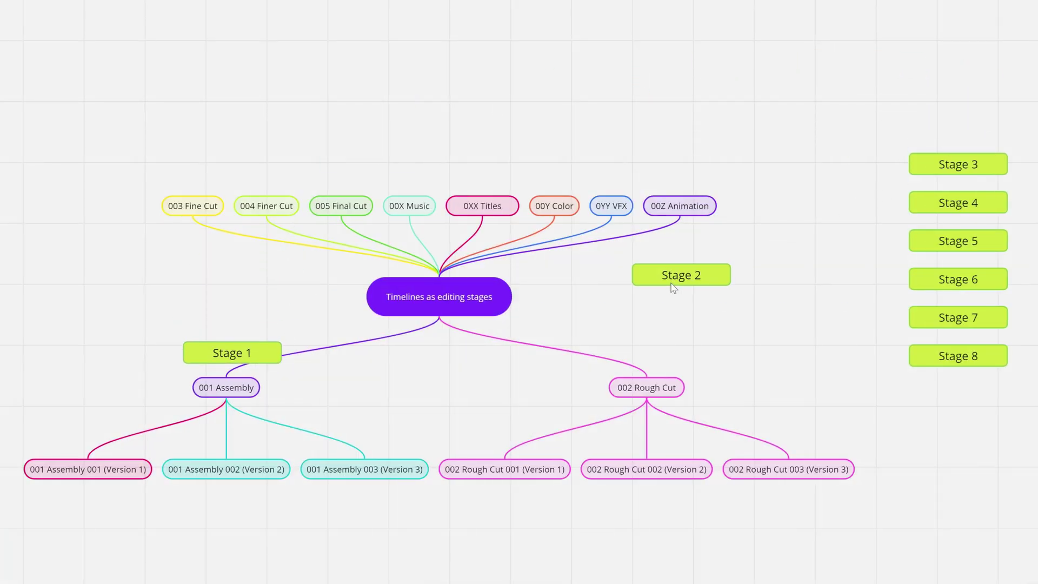
# Place Stage 2 by Rough Cut, Stage 3 by Fine Cut, Stage 4 by Finer Cut, Stage 5 beside Stage 4.
pyautogui.moveTo(673, 280); pyautogui.dragTo(617, 353)
pyautogui.moveTo(958, 164); pyautogui.dragTo(174, 168)
pyautogui.moveTo(957, 203); pyautogui.dragTo(296, 154)
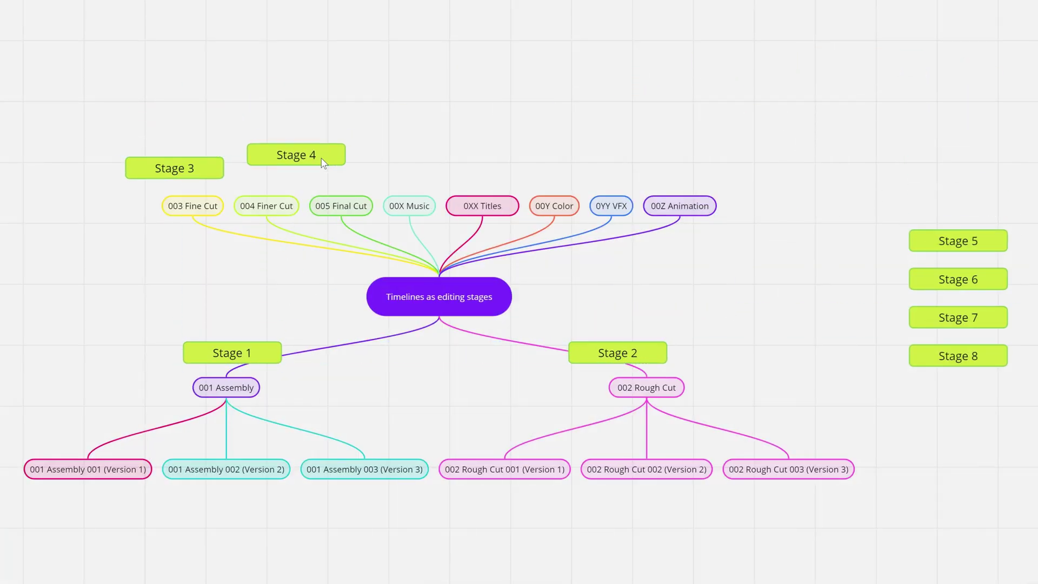
pyautogui.moveTo(957, 241); pyautogui.dragTo(422, 180)
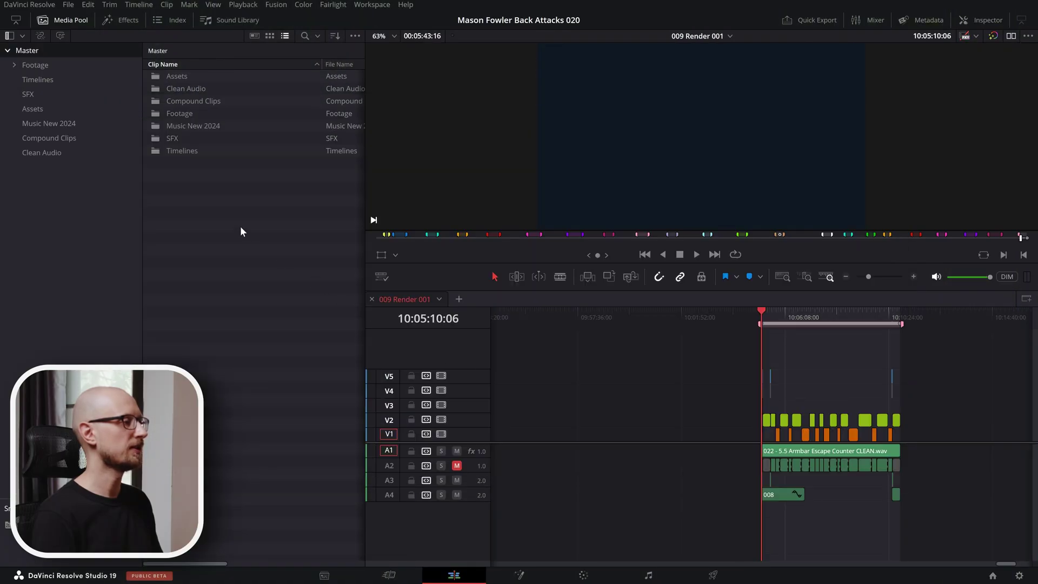
# Open the Timelines bin and select versions 003 Angle Crops-Zooms 005 through 006 Color 003.
pyautogui.click(38, 81)
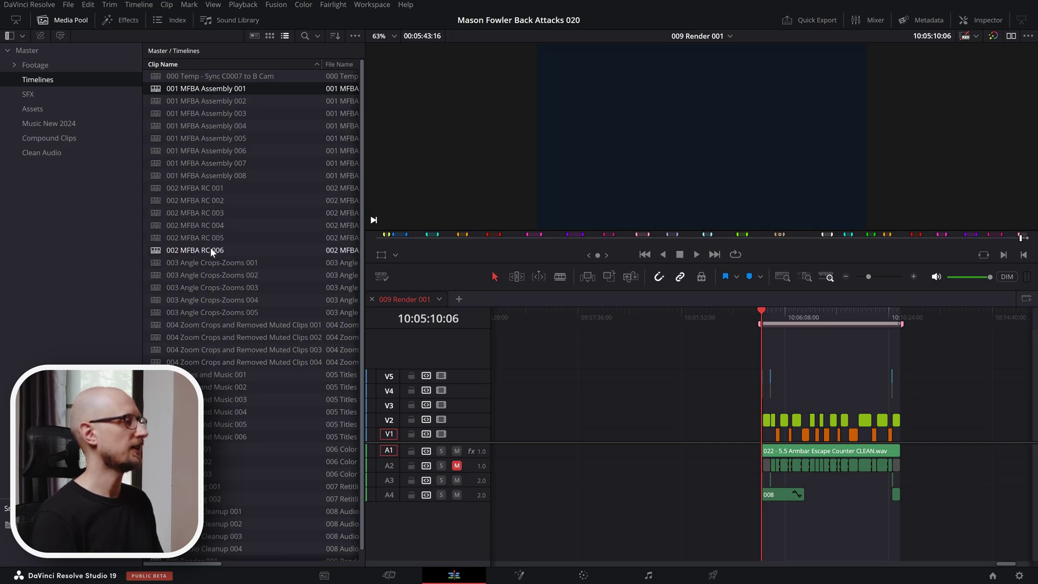
pyautogui.click(215, 313)
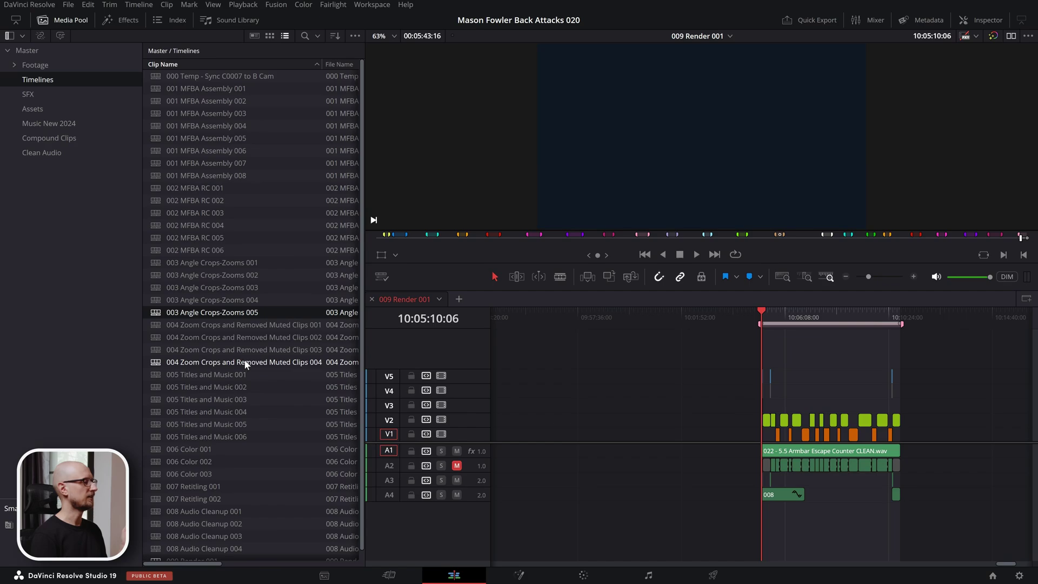
pyautogui.click(244, 362)
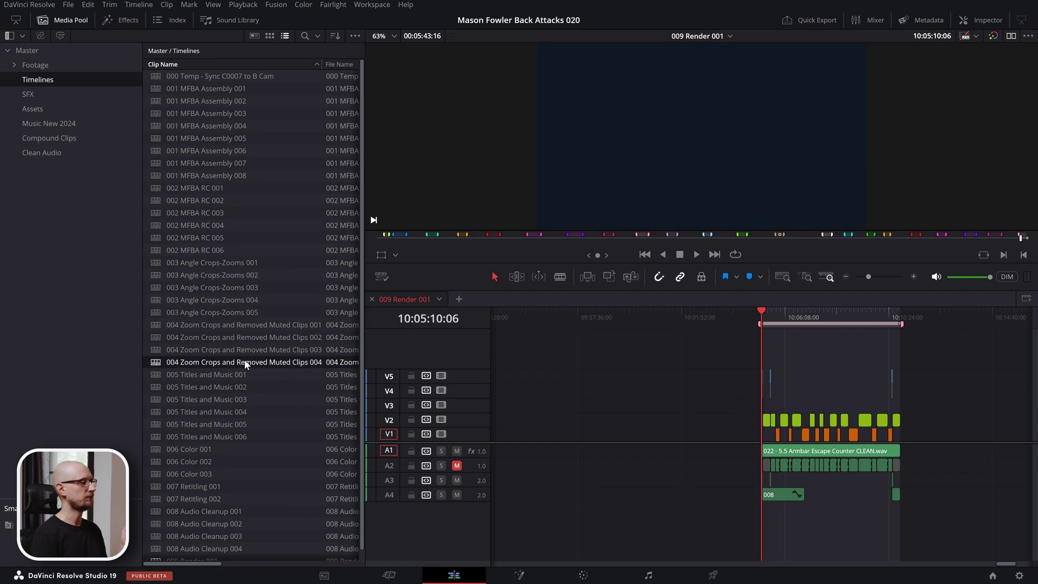
pyautogui.click(225, 438)
pyautogui.click(218, 472)
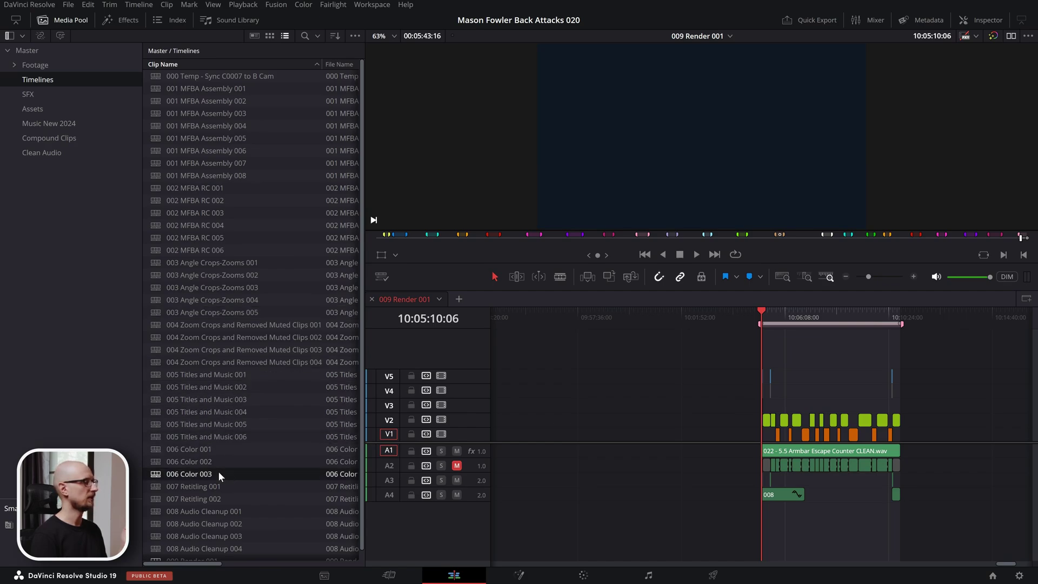
pyautogui.scroll(-1, 219, 471)
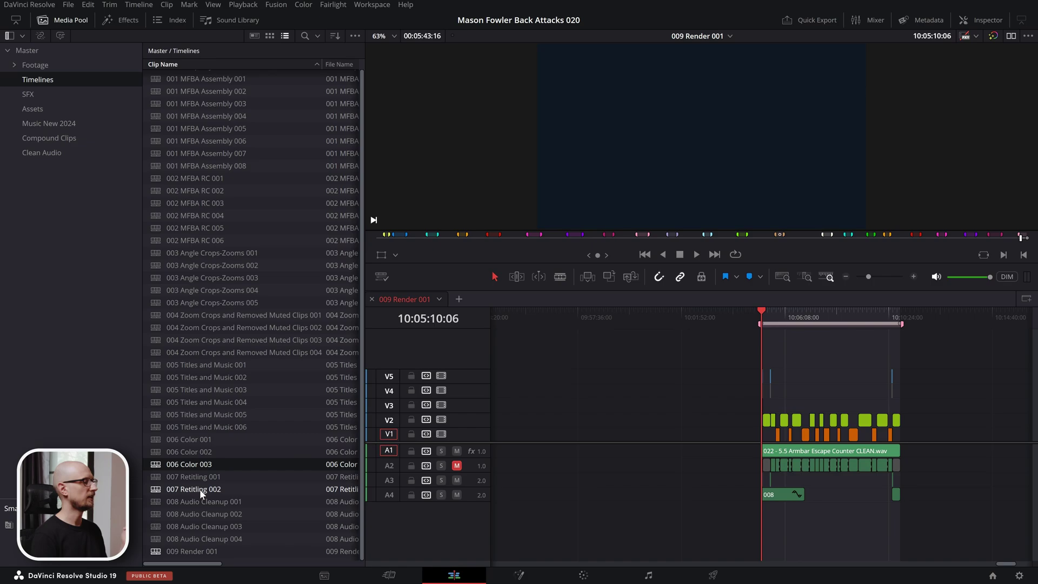